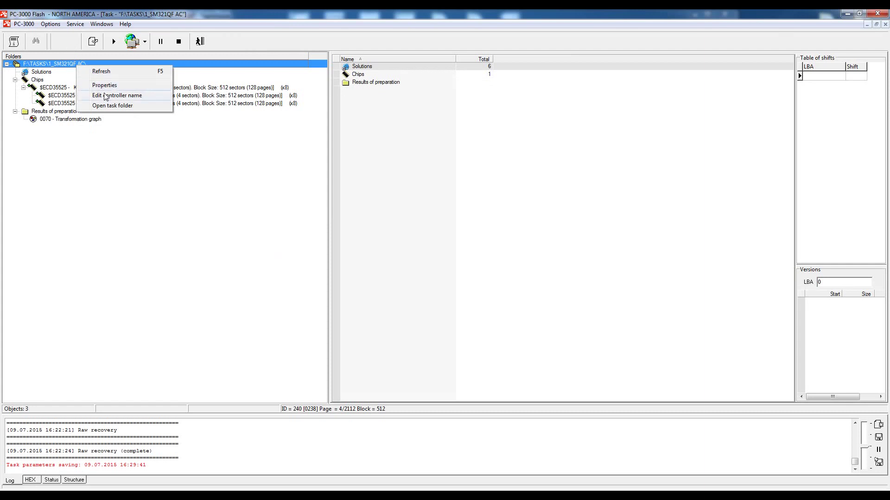
Set the task's controller name to SM321QF AC
left_click(432, 260)
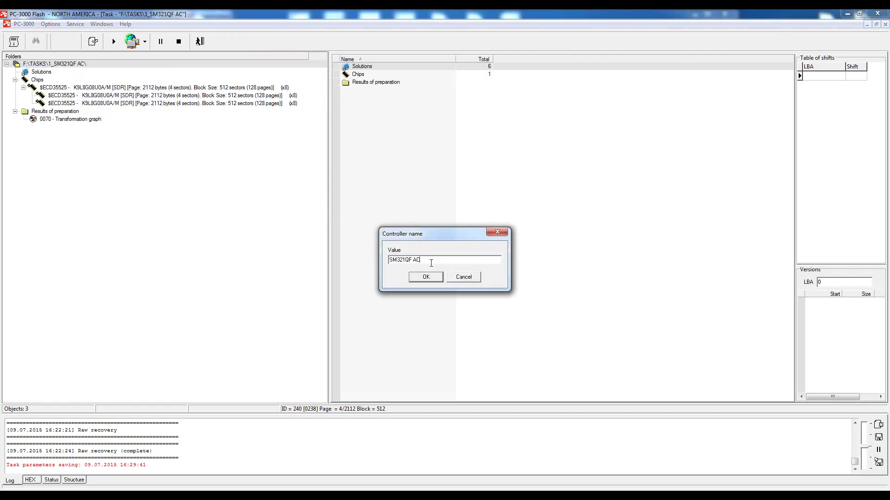
left_click(425, 277)
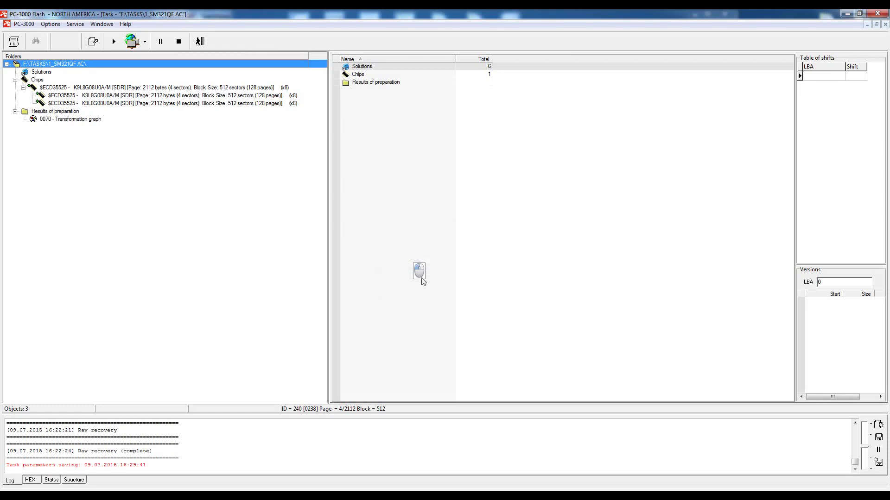
Try ECC autodetection on the first bitwise inversion item of the transformation graph and decline the full analysis
left_click(174, 98)
left_click(174, 106)
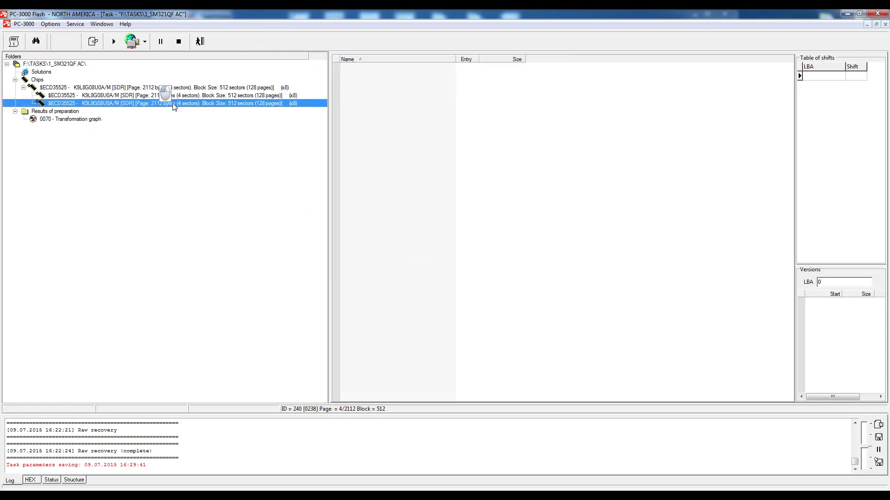
left_click(92, 120)
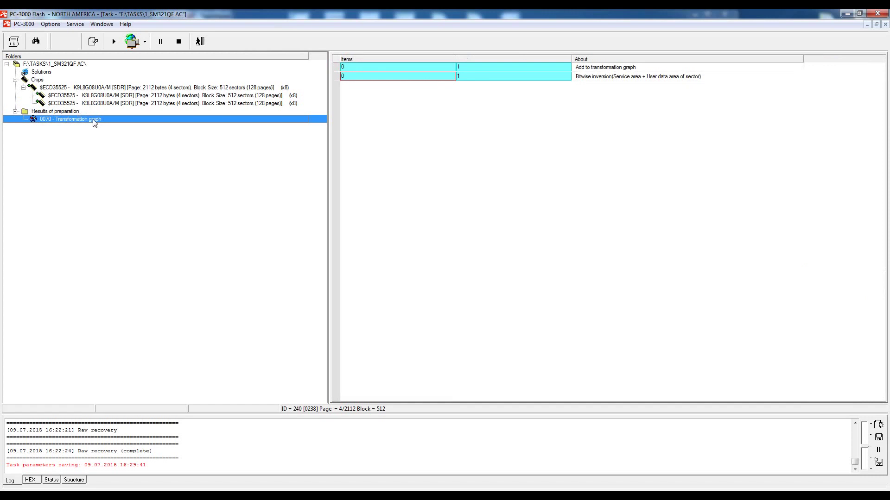
right_click(377, 76)
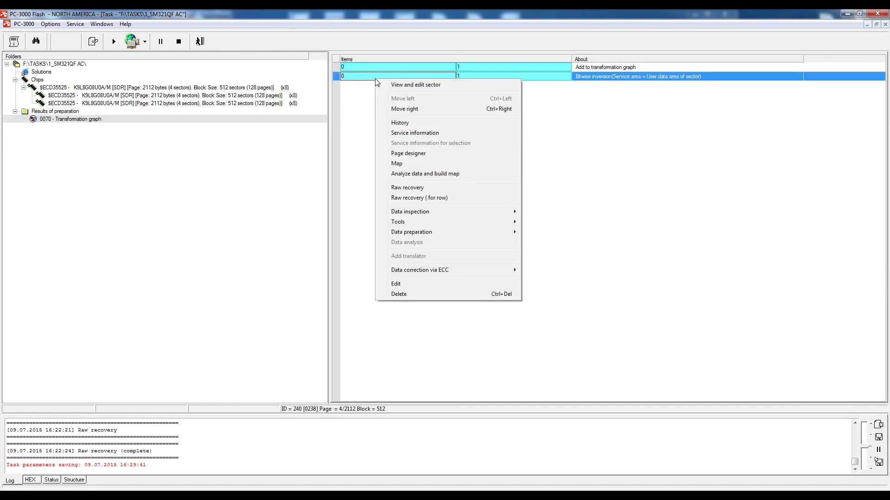
mouse_move(461, 272)
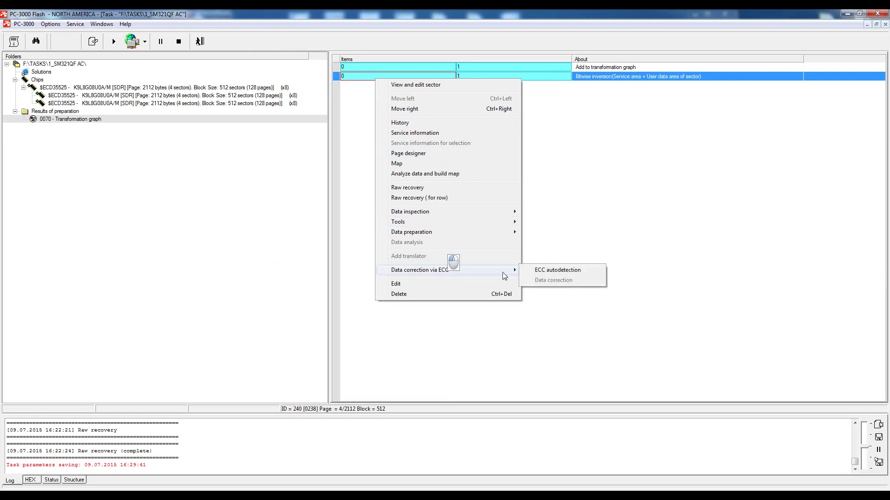
left_click(564, 274)
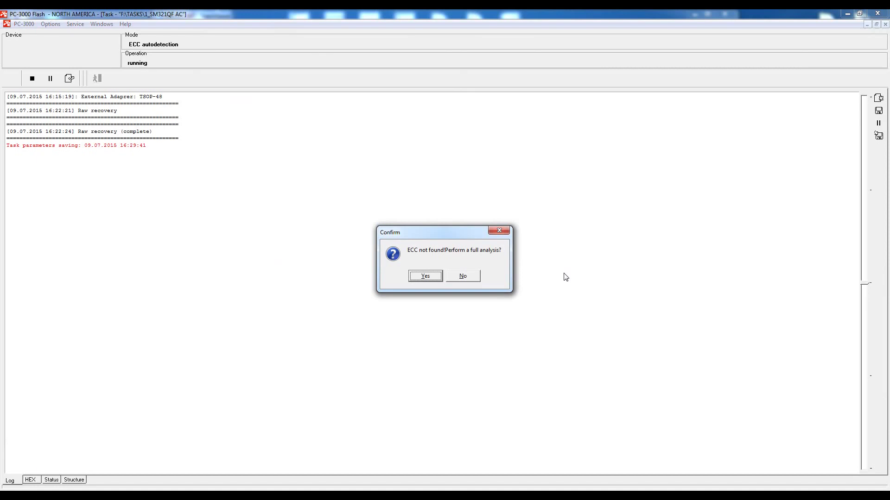
left_click(463, 277)
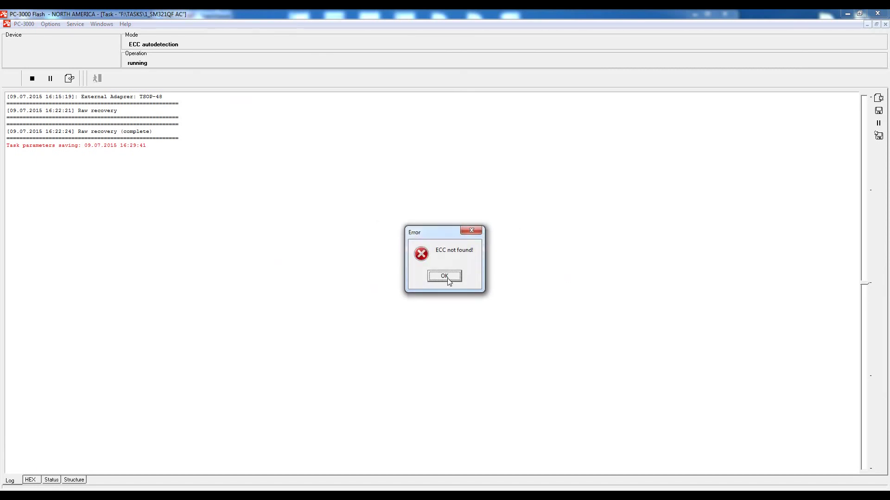
left_click(448, 278)
Run Raw recovery on the bitwise inversion item from LBA 0 and stop the scan partway
right_click(402, 85)
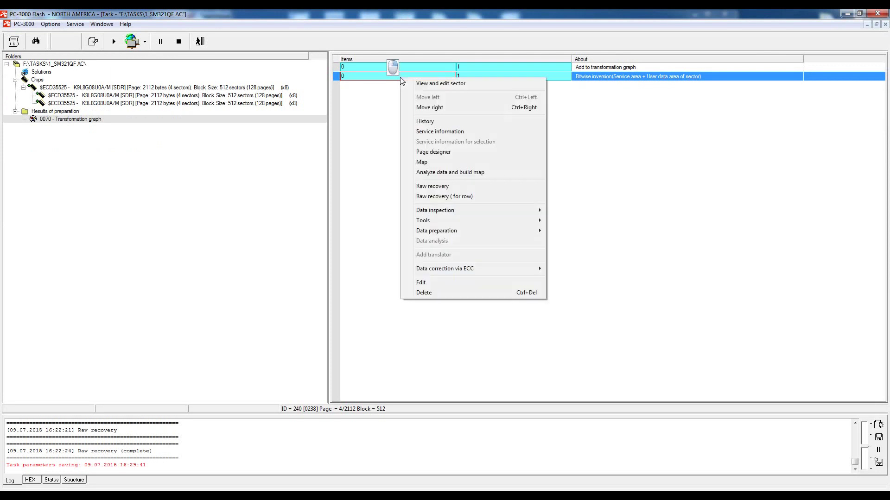
left_click(428, 187)
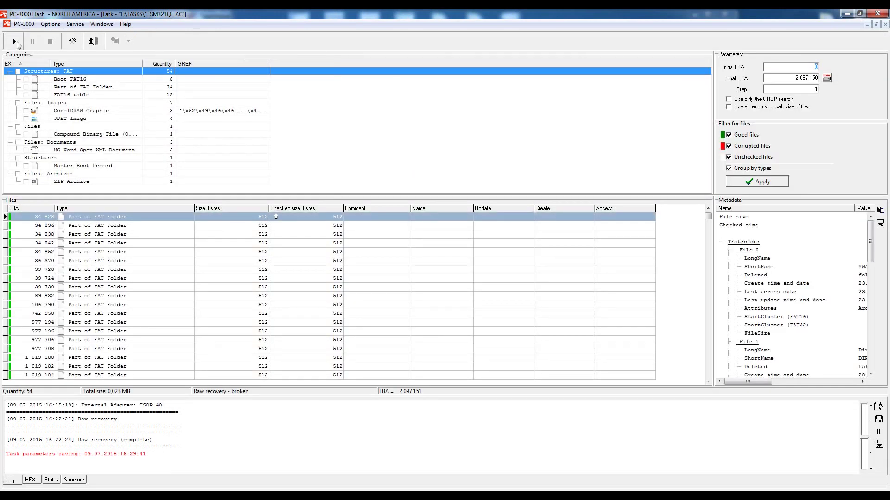
left_click(14, 41)
left_click(427, 265)
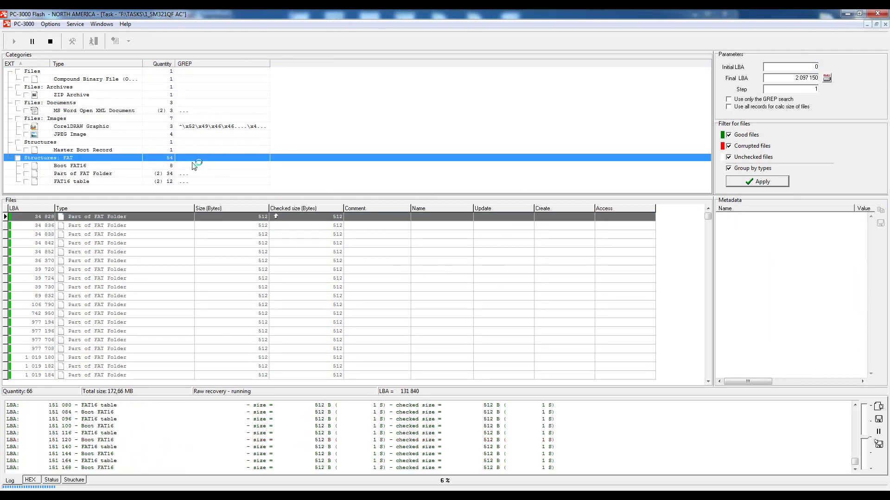
left_click_drag(488, 440, 548, 442)
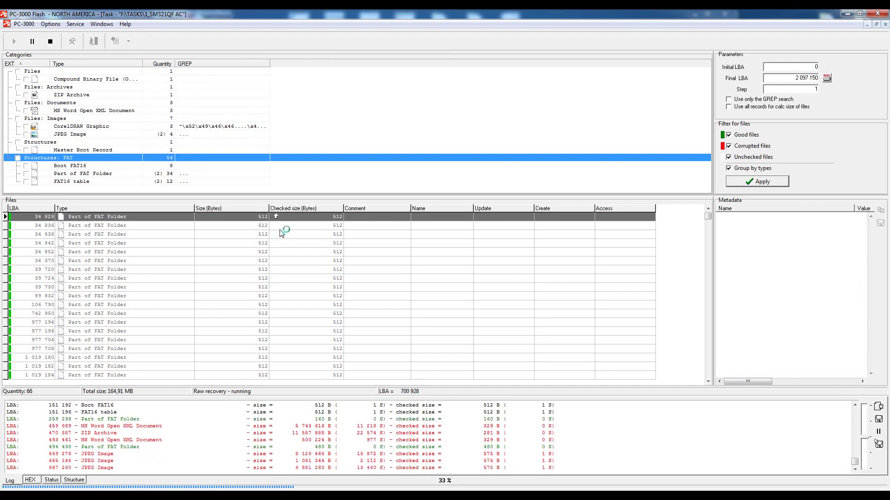
left_click(50, 41)
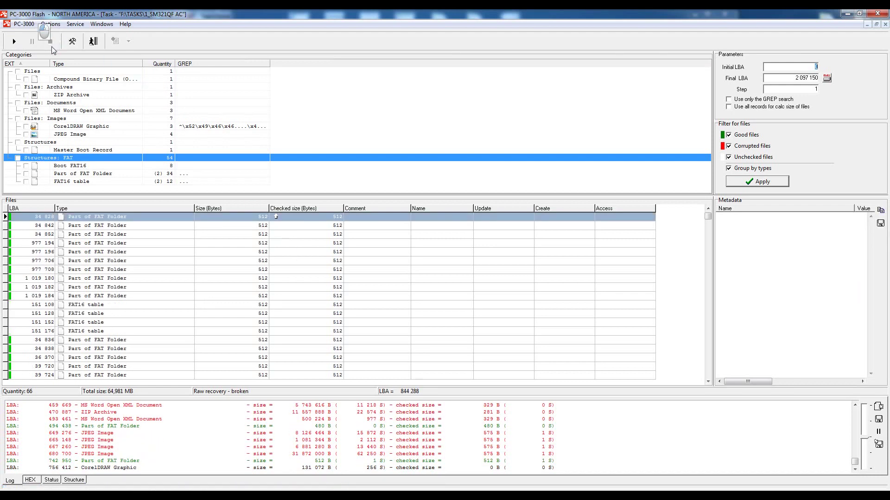
Examine the JPEG images, FAT16 tables, CorelDRAW graphics, Word documents and ZIP archive found by the raw recovery
left_click(72, 134)
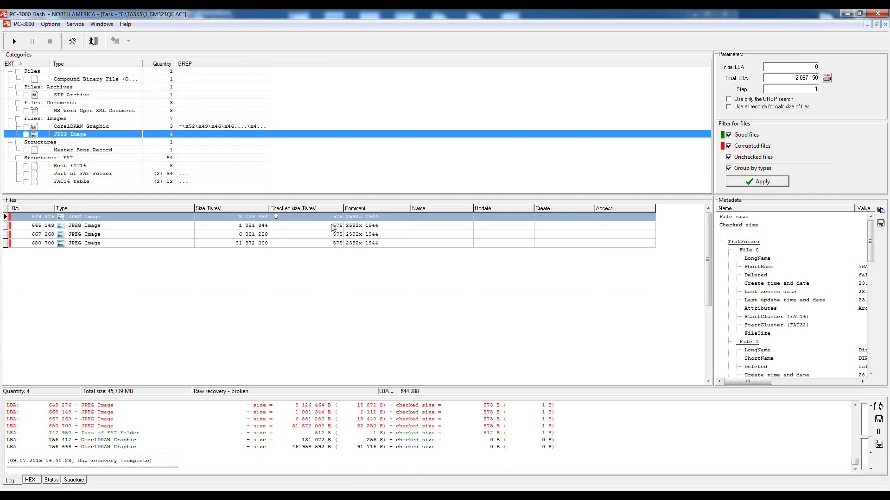
left_click(332, 225)
left_click(332, 234)
left_click(331, 244)
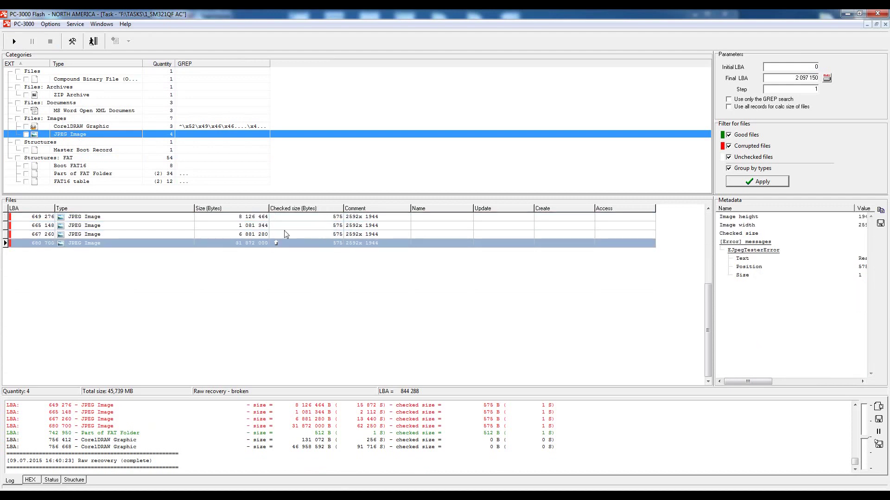
left_click(134, 182)
left_click(320, 226)
left_click(321, 235)
left_click(320, 244)
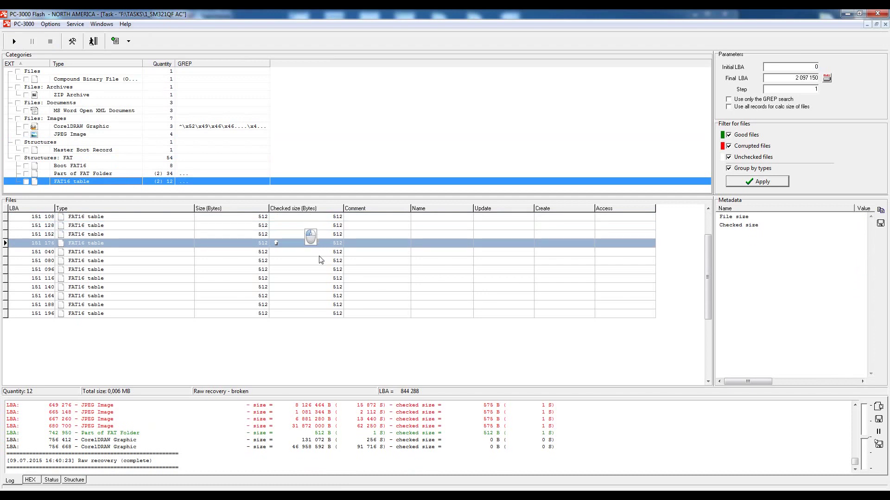
left_click(319, 255)
left_click(77, 127)
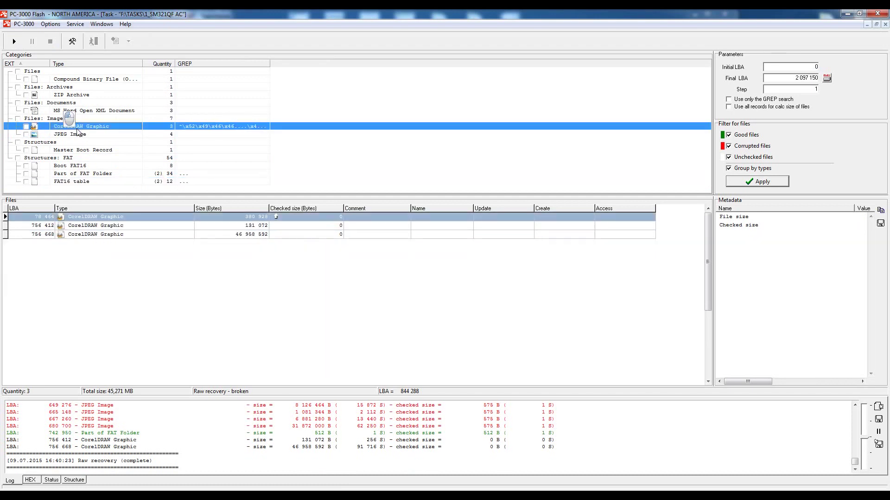
left_click(77, 112)
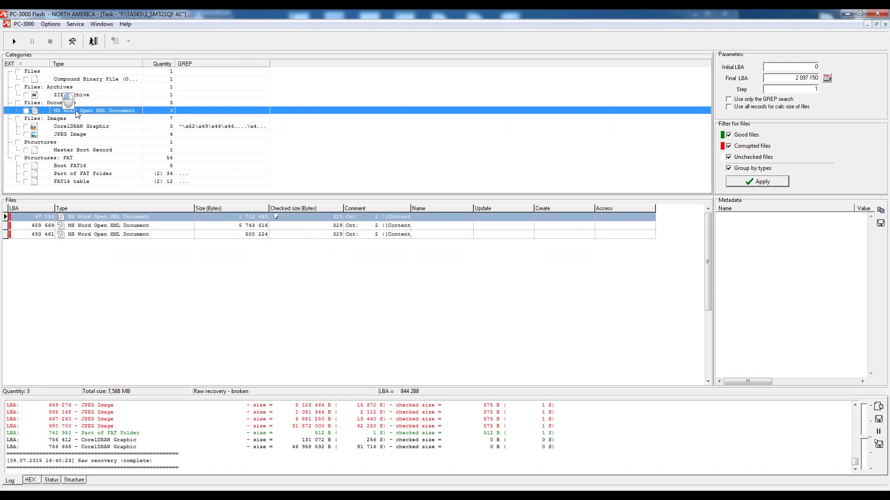
left_click(77, 95)
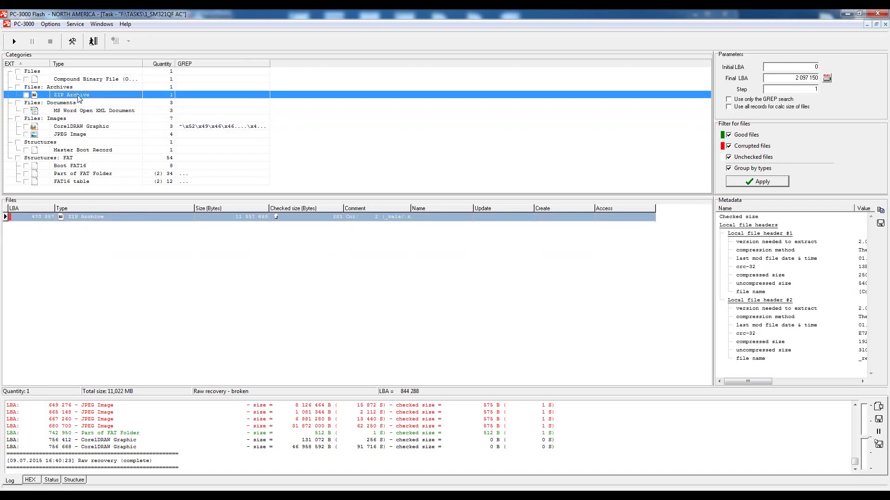
Add the found Master Boot Record entry to the search results
left_click(79, 151)
right_click(84, 216)
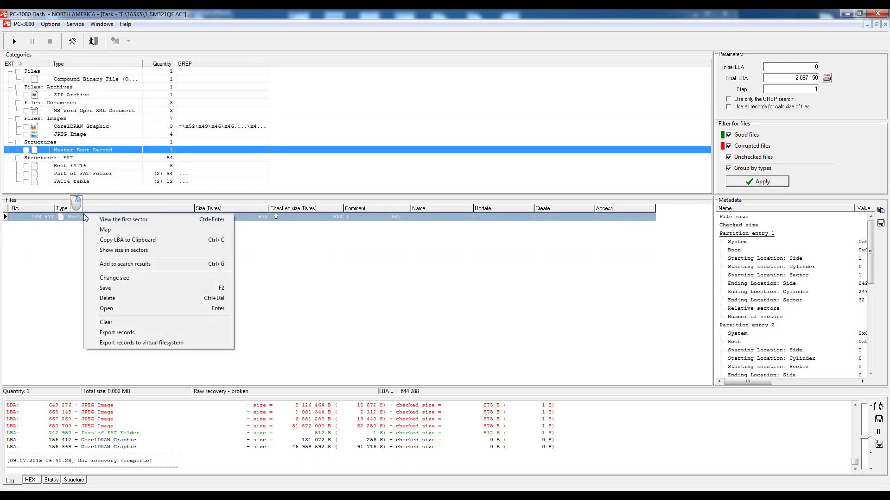
left_click(159, 264)
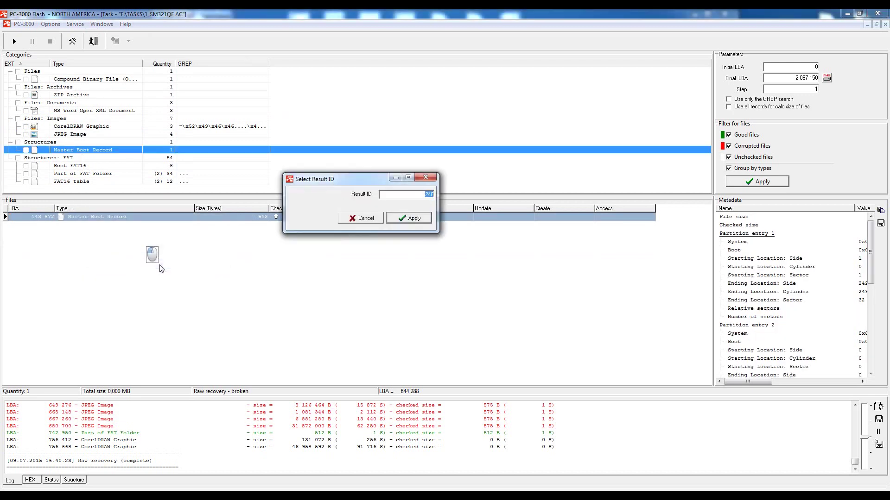
left_click(411, 219)
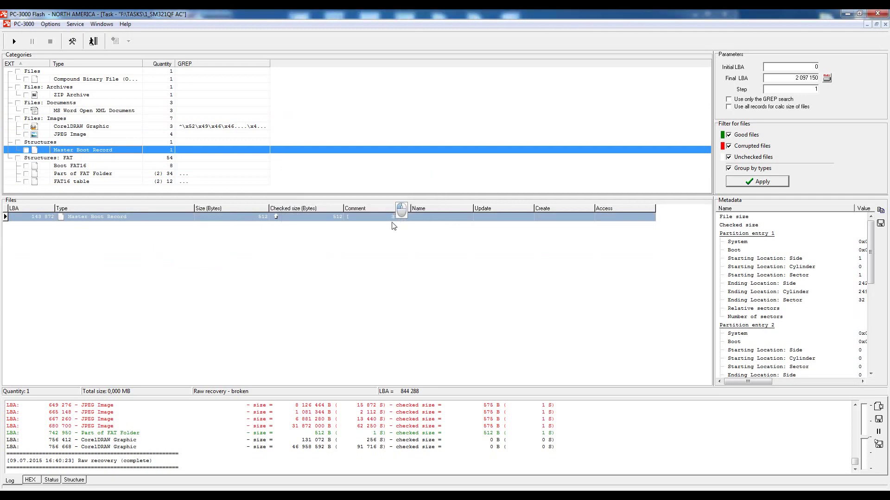
Add the first and last Boot FAT16 entries, at LBA 143 904 and 151 192, to the search results
left_click(81, 167)
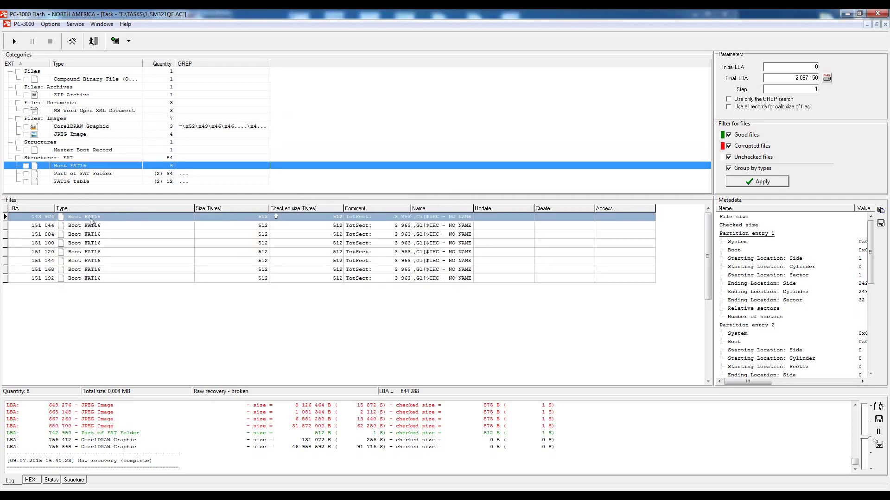
right_click(88, 218)
left_click(136, 269)
left_click(406, 218)
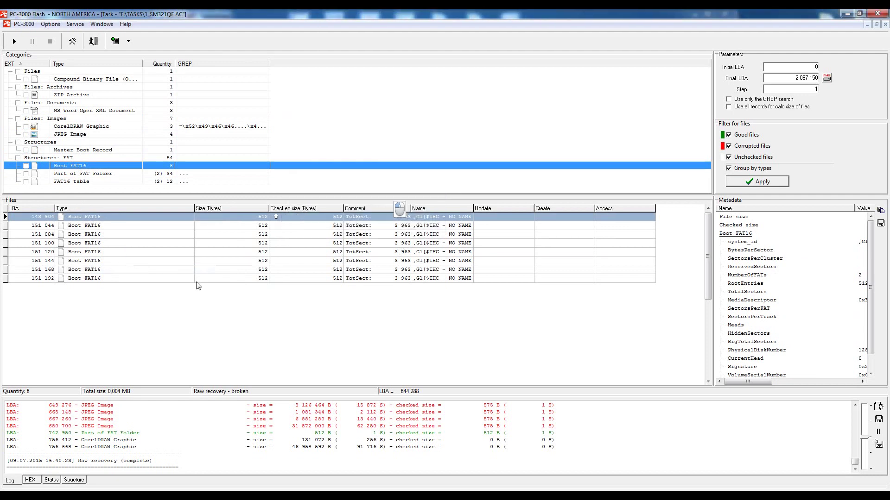
right_click(159, 281)
left_click(200, 332)
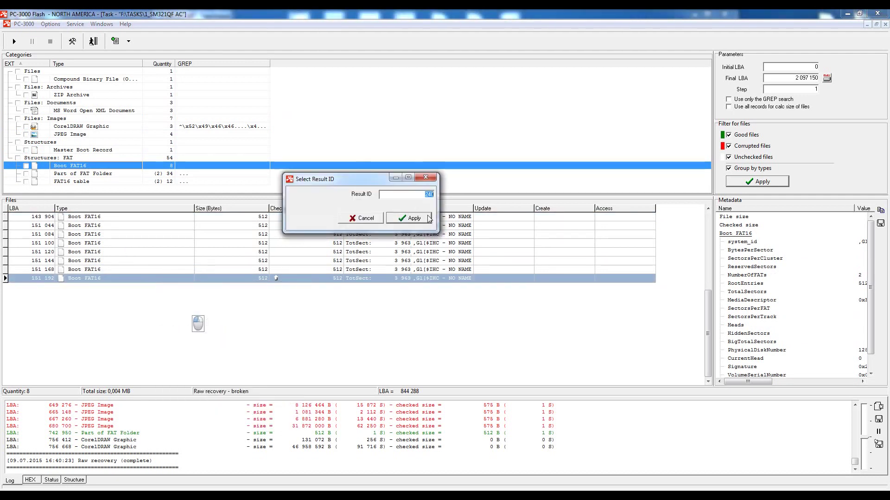
left_click(410, 218)
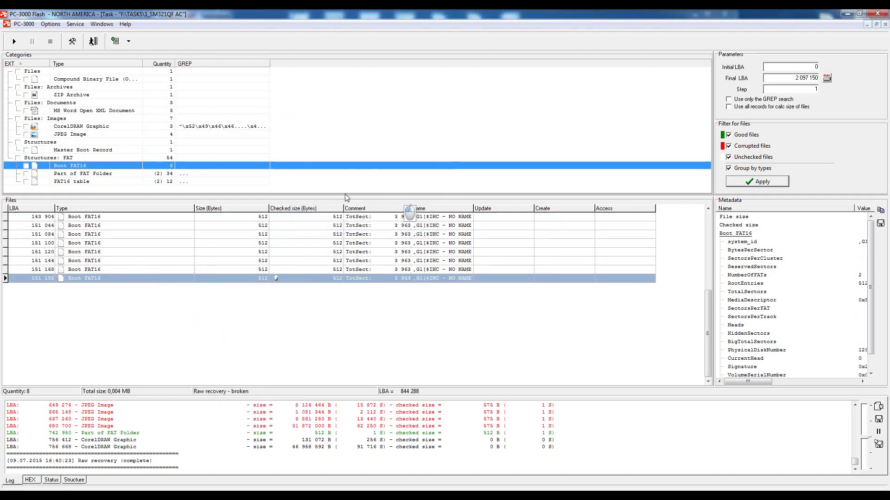
Leave Raw recovery and open the Page designer for the transformation graph's item
left_click(95, 44)
right_click(369, 79)
left_click(395, 152)
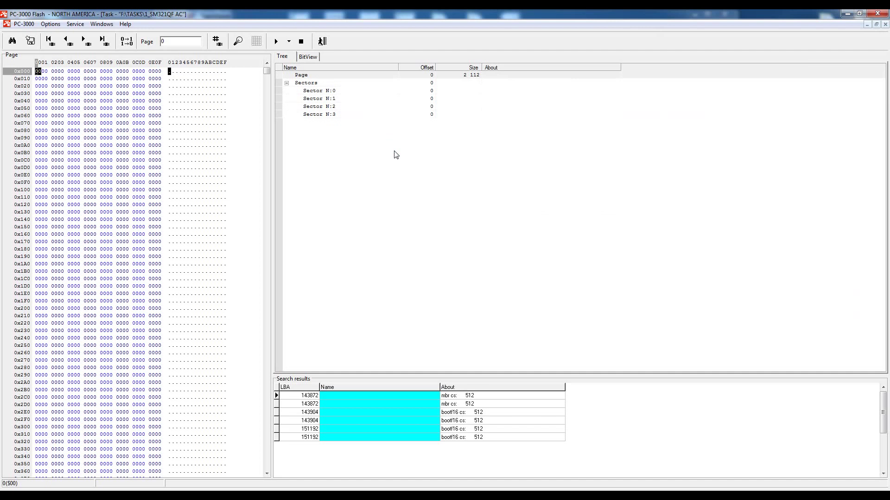
Inspect the page structure tree by viewing the page and the definitions of sectors N:0 to N:3
left_click_drag(267, 72, 242, 70)
left_click(445, 82)
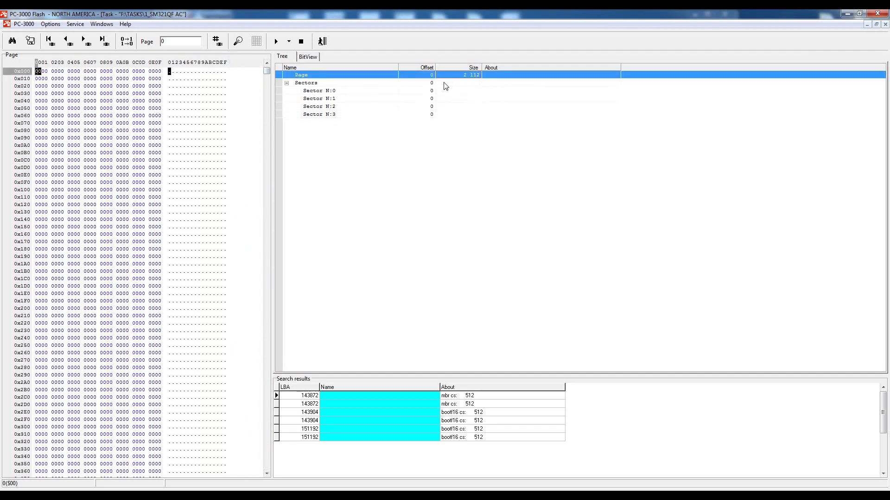
left_click(442, 90)
left_click(441, 98)
left_click(440, 106)
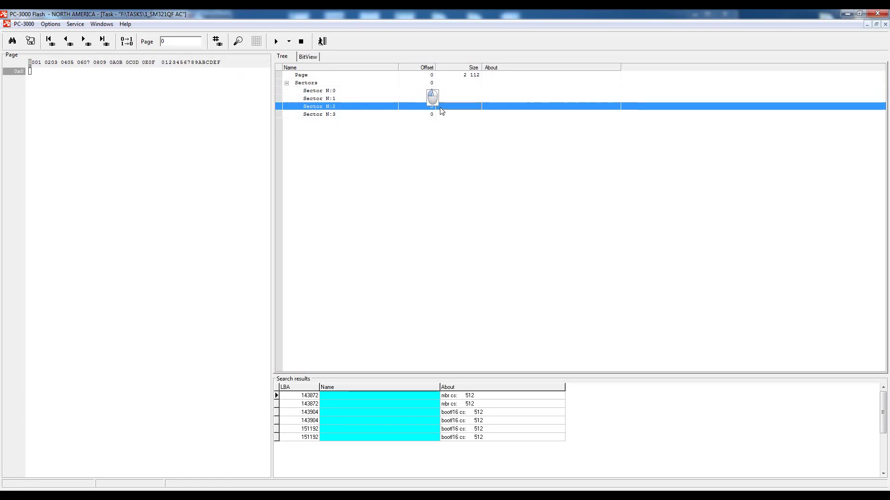
left_click(438, 115)
left_click(338, 75)
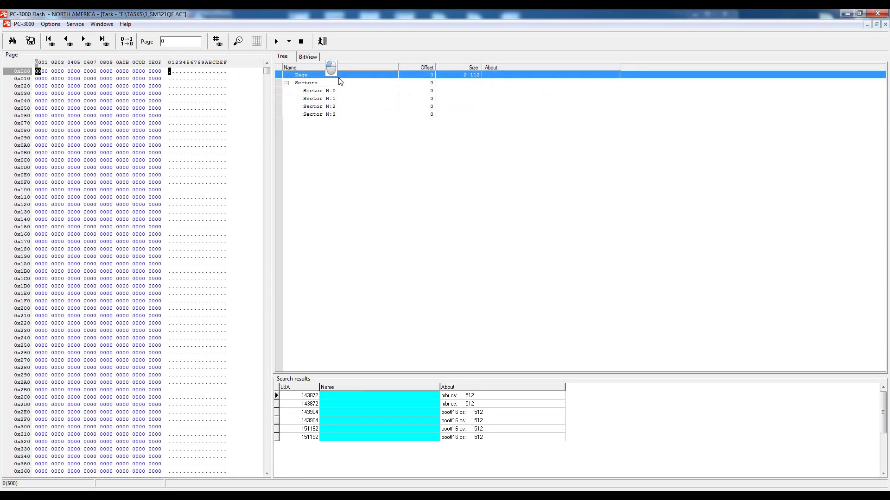
View the pages of the saved MBR and boot16 search results, ending on the MBR page at LBA 143872
left_click(384, 397)
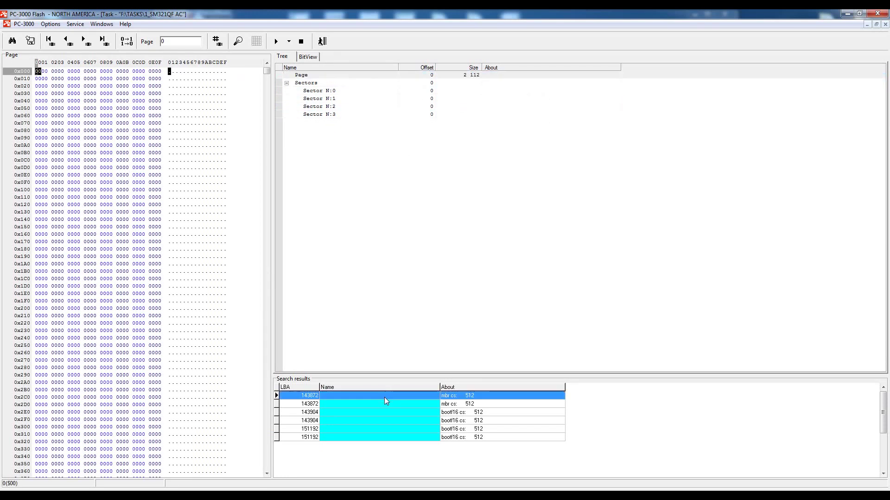
double_click(382, 404)
double_click(379, 413)
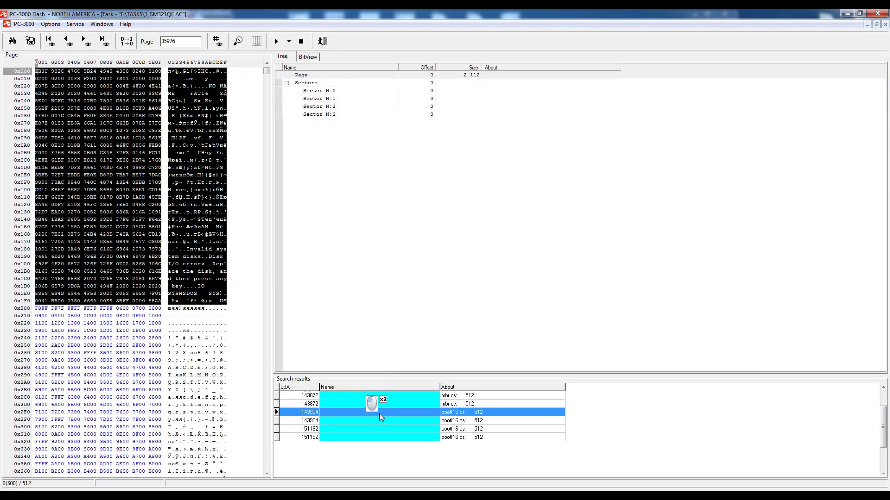
double_click(377, 422)
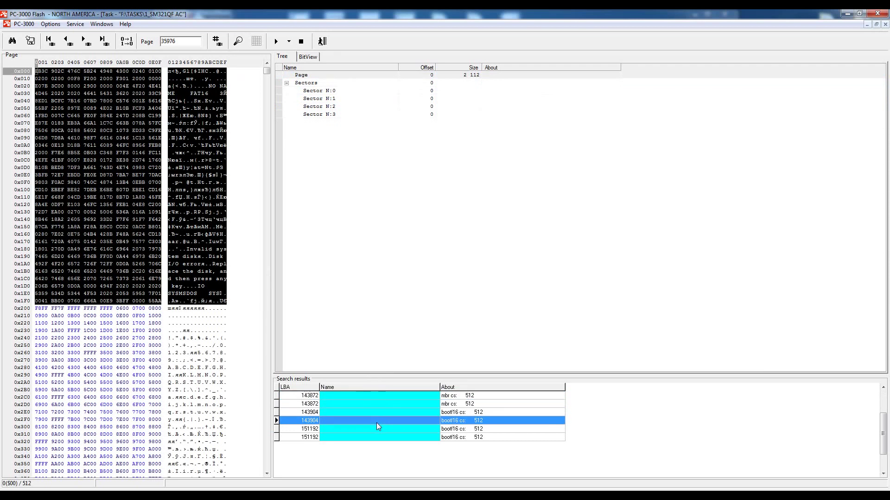
double_click(349, 397)
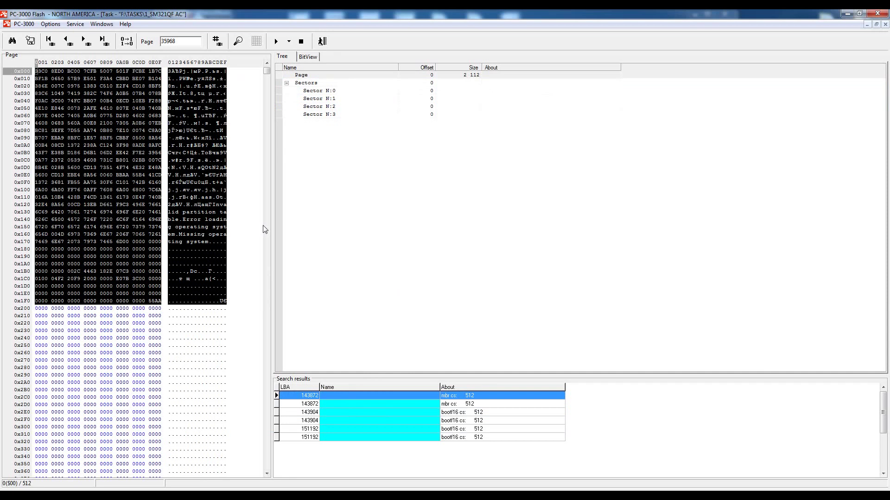
left_click(200, 319)
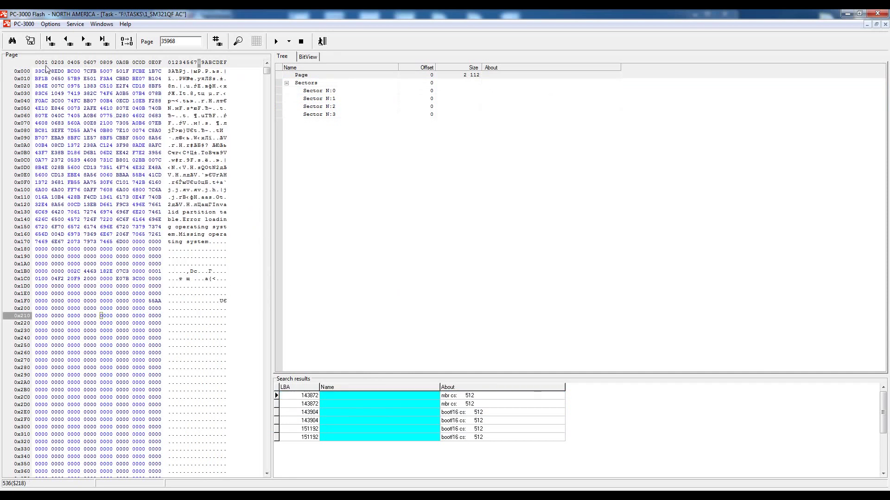
Examine the MBR page's first 512 bytes in the hex data, including the 55AA signature at their end
left_click_drag(36, 72, 160, 304)
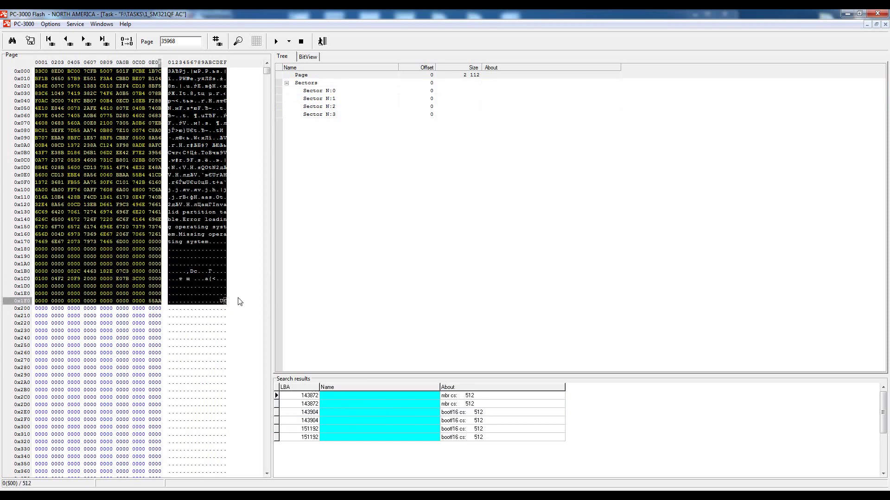
left_click(152, 315)
left_click_drag(149, 301, 161, 303)
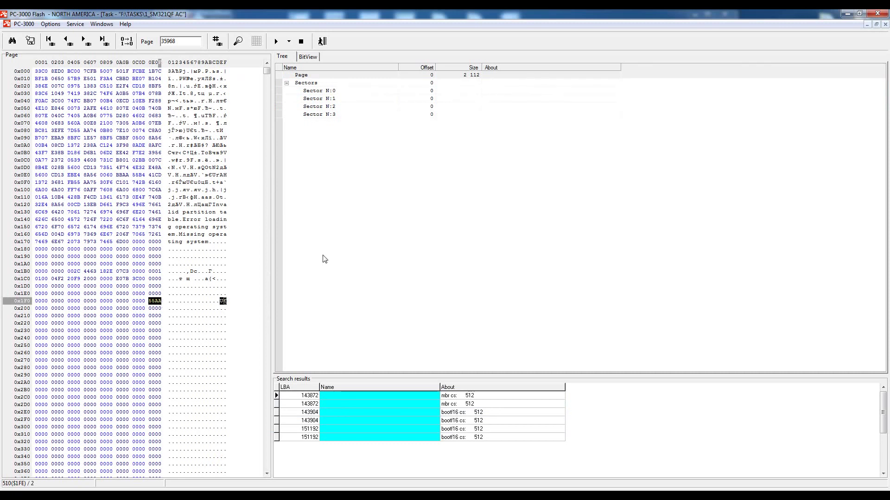
left_click(192, 345)
left_click_drag(160, 302, 39, 70)
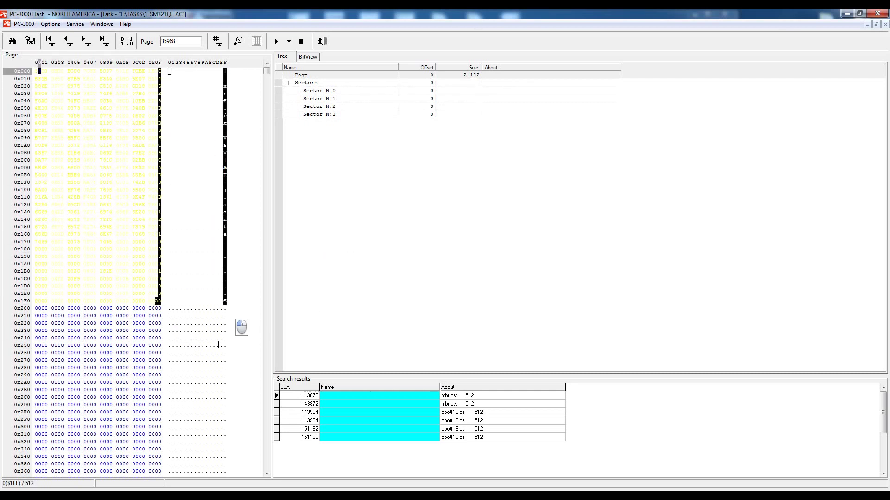
left_click(210, 338)
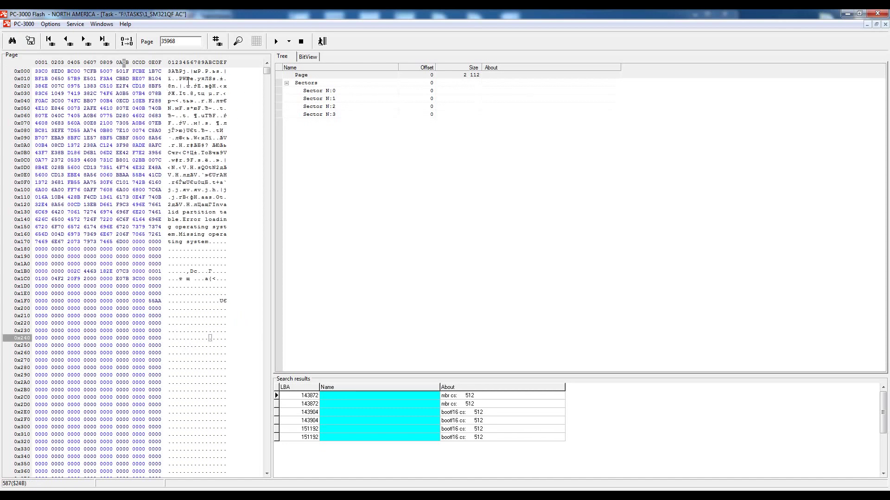
Add the first MBR result's 512-byte block to the page structure as range 0–511
double_click(413, 397)
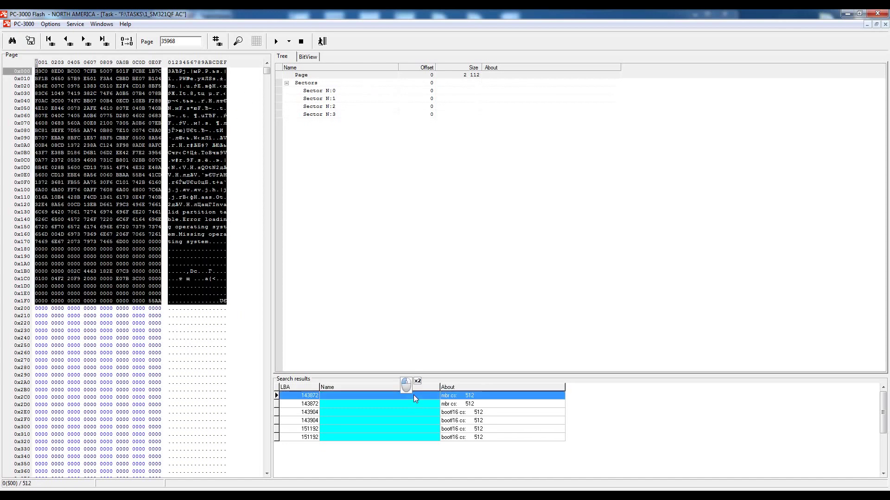
left_click_drag(267, 71, 267, 114)
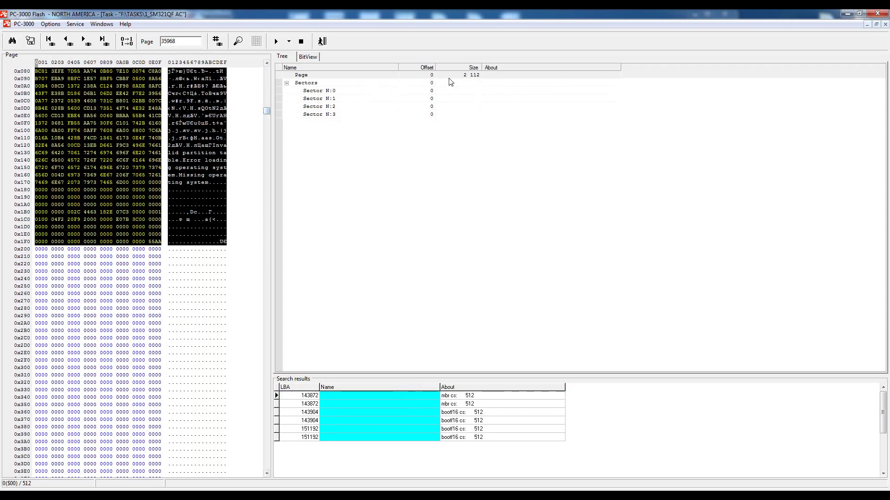
right_click(123, 119)
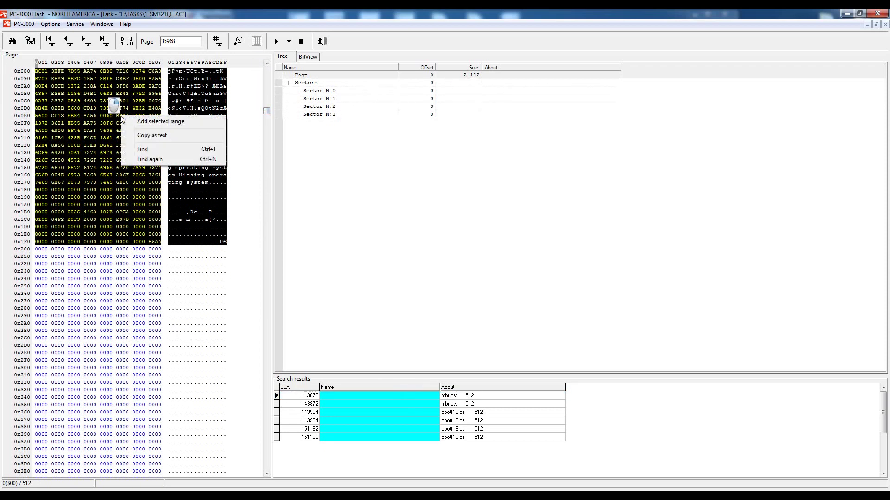
left_click(132, 121)
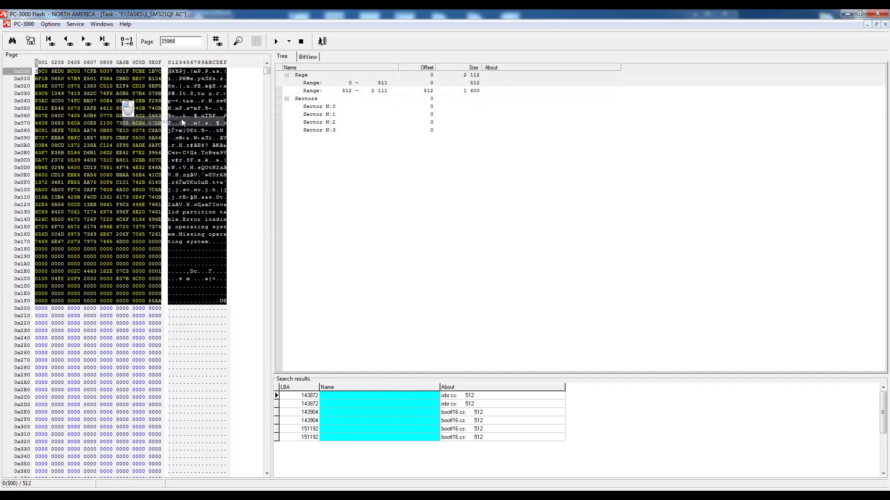
left_click(469, 83)
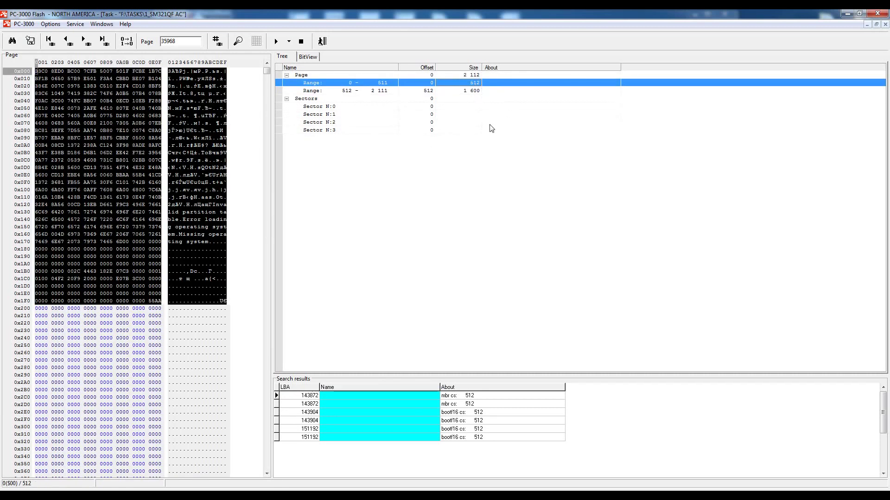
Divide the page range 512–2111 disproportionately, with a first part of 512
right_click(475, 91)
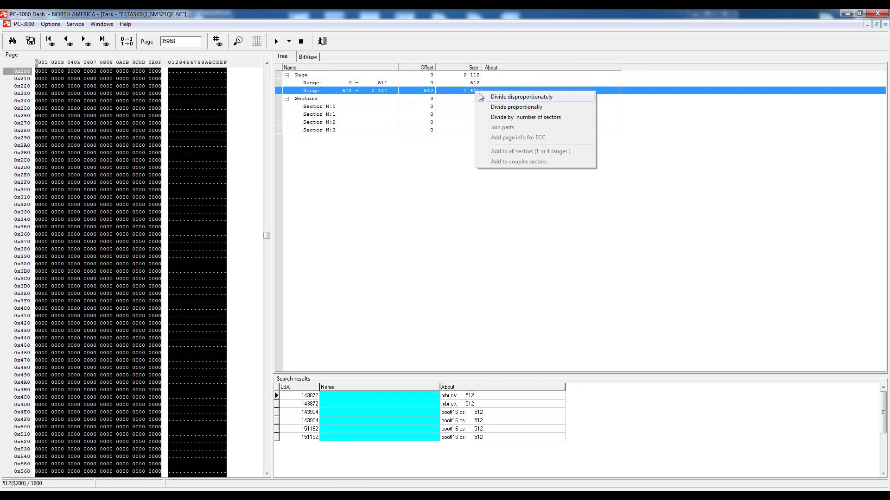
left_click(486, 97)
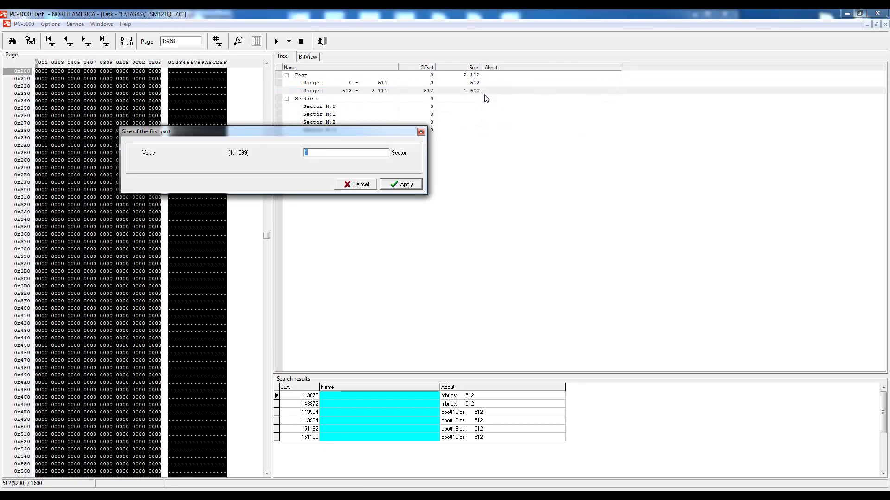
type("512")
key("Return")
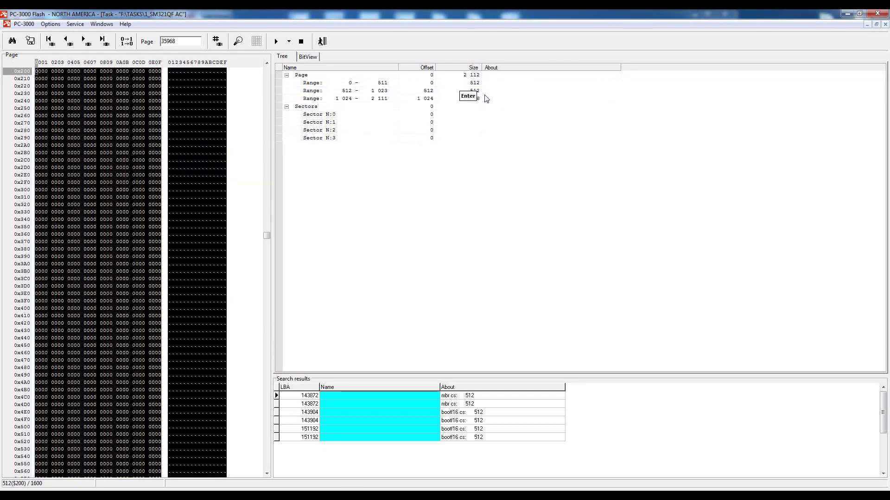
Check the data of page range 1024–2111 and divide it disproportionately, with a first part of 512
left_click(477, 98)
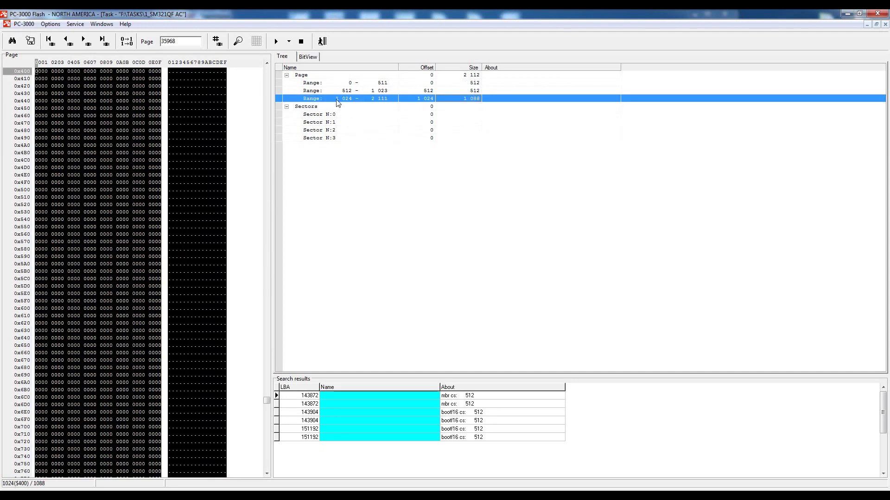
left_click_drag(266, 400, 257, 463)
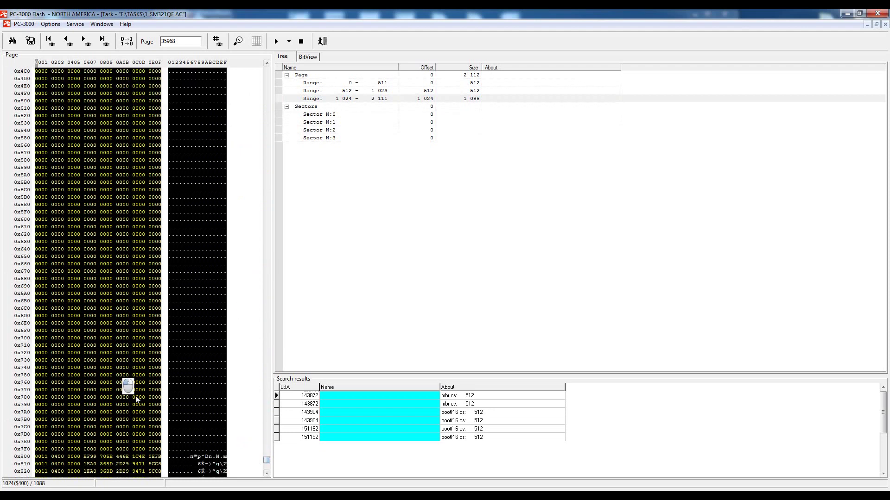
left_click(267, 474)
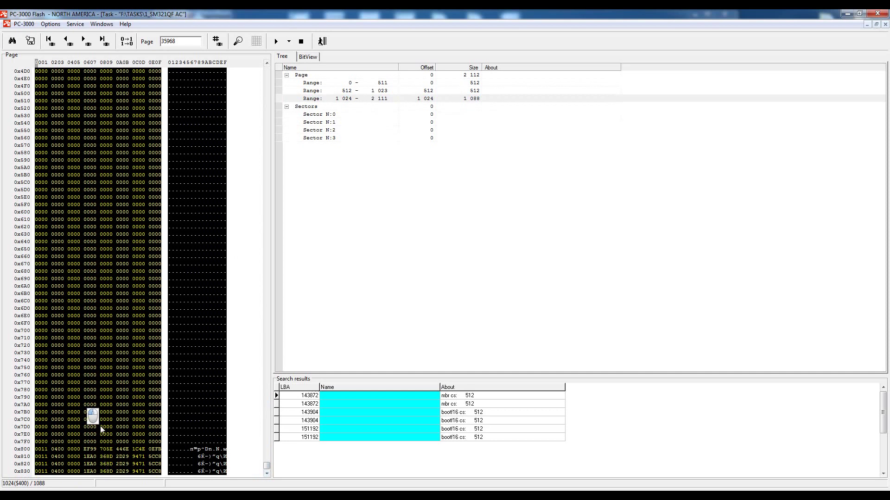
right_click(476, 99)
left_click(493, 107)
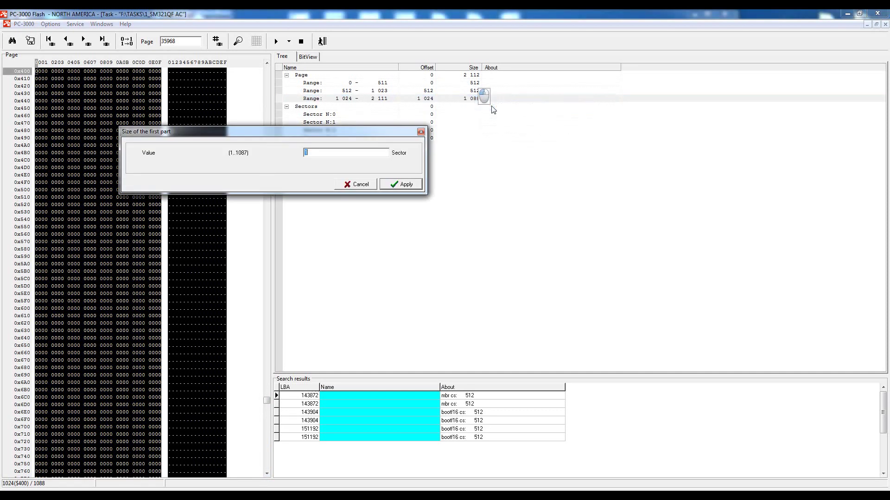
type("512")
key("Return")
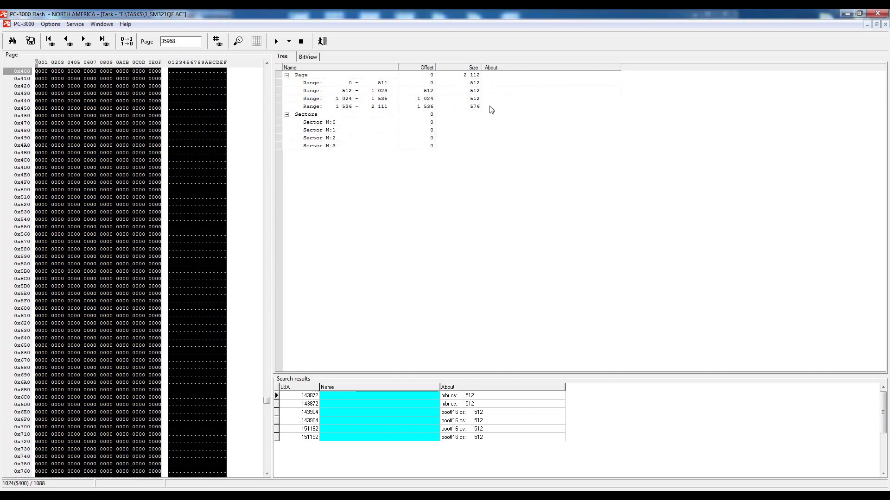
Divide the page range 1536–2111 disproportionately, with a first part of 512, and view the remaining range
right_click(469, 107)
left_click(482, 111)
type("512")
key("Return")
left_click(481, 115)
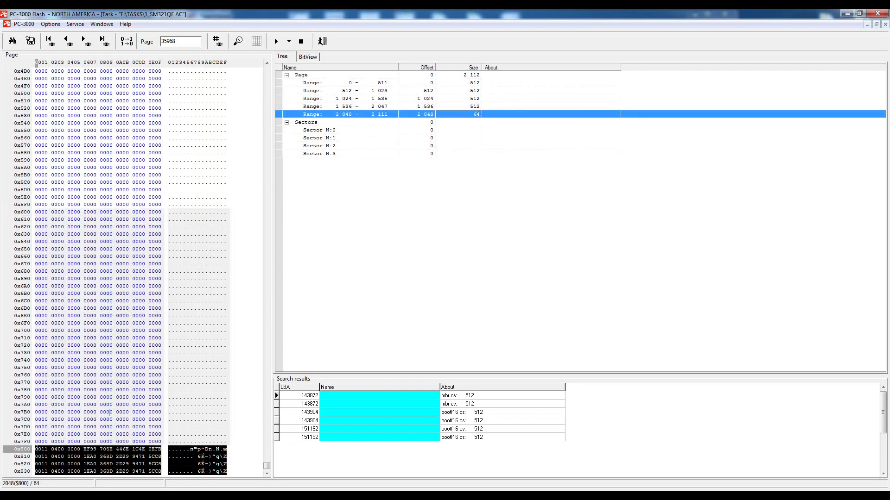
Examine the service area at the page's end, highlighting each 16-byte row from 0x800 to 0x830
left_click(111, 397)
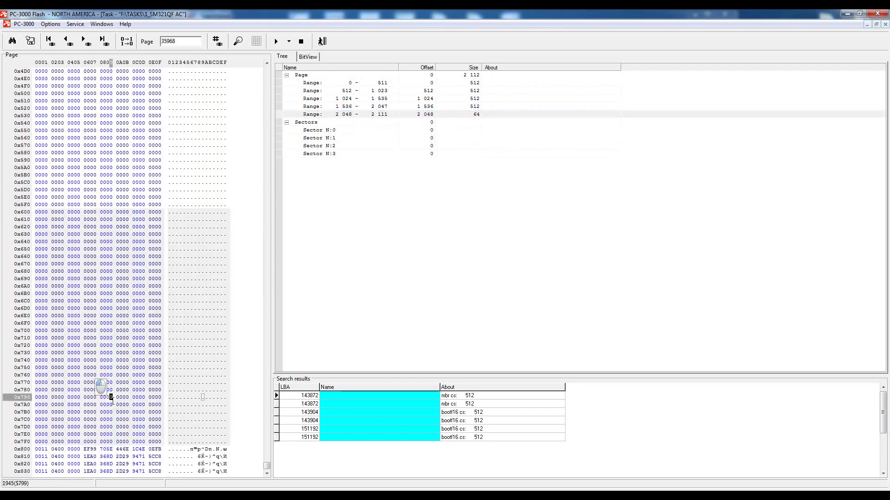
left_click(37, 450)
key("shift+Right")
key("shift+Right")
key("shift+Right")
key("shift+Right")
key("shift+Right")
key("shift+Right")
key("shift+Right")
key("shift+Right")
key("shift+Right")
key("shift+Right")
key("shift+Right")
key("shift+Right")
key("shift+Right")
key("shift+Right")
key("shift+Right")
key("shift+Right")
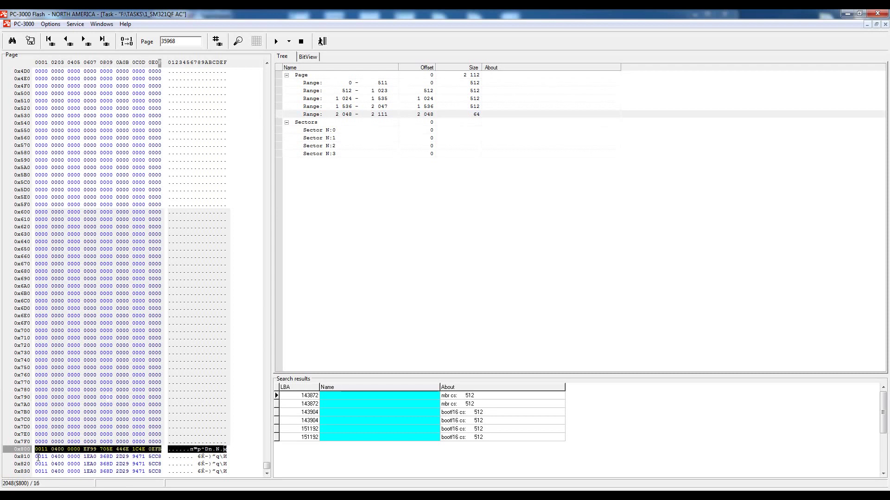
left_click_drag(39, 457, 159, 460)
left_click_drag(41, 464, 161, 464)
left_click_drag(38, 472, 165, 477)
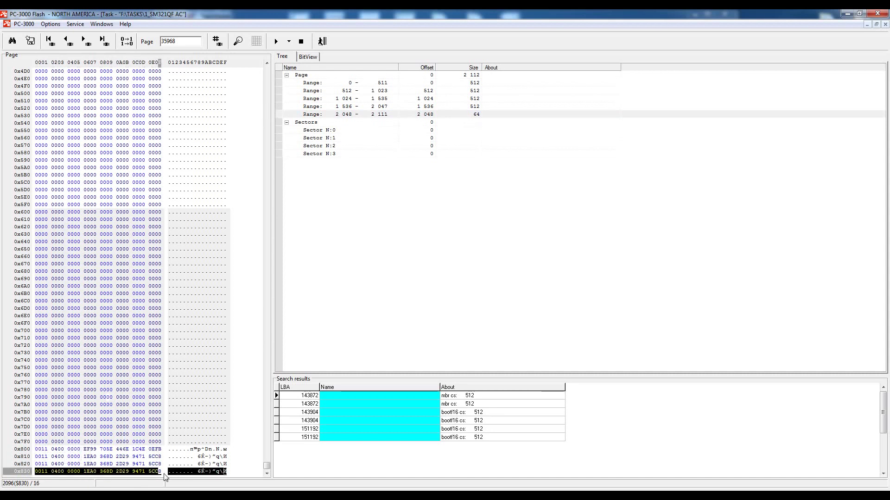
left_click(139, 338)
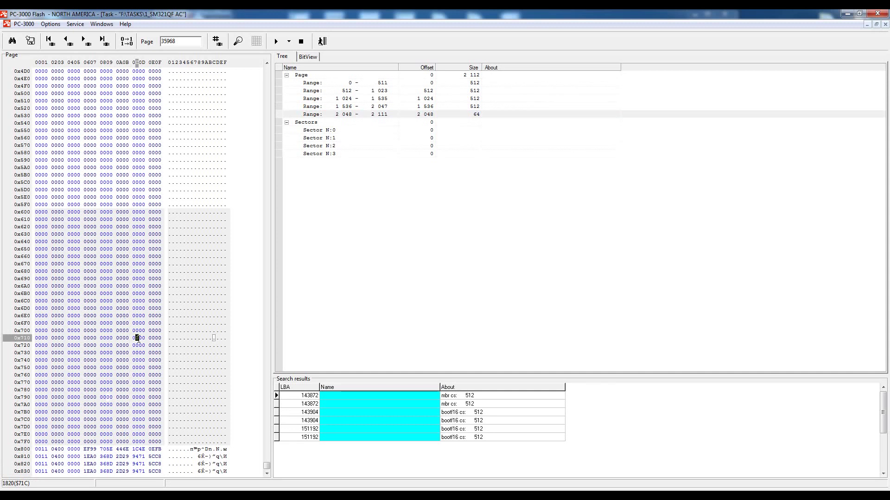
Review the four 512-byte ranges, divide range 2048–2111 proportionally into 4 parts, and view each resulting part
left_click(476, 84)
left_click(476, 91)
left_click(477, 98)
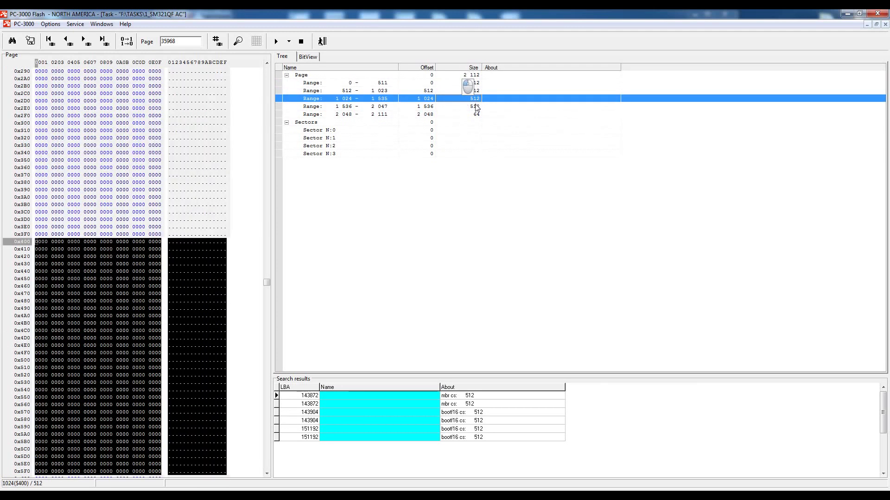
left_click(477, 106)
left_click(478, 115)
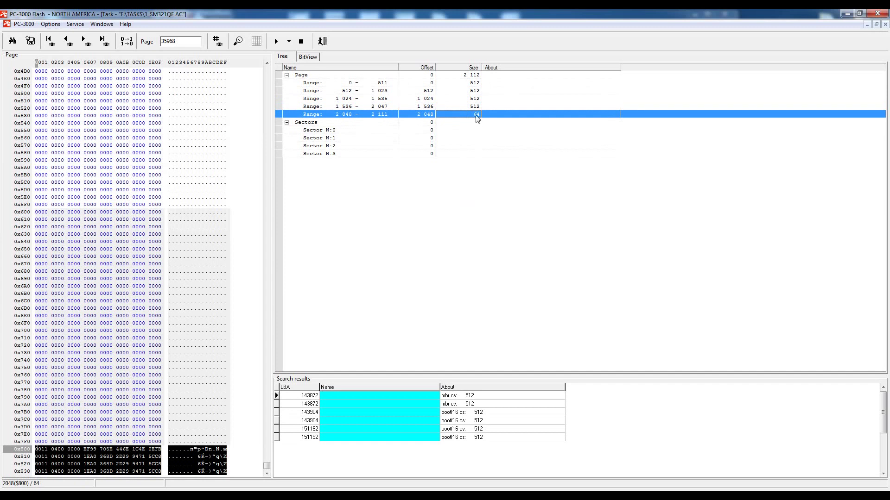
right_click(478, 119)
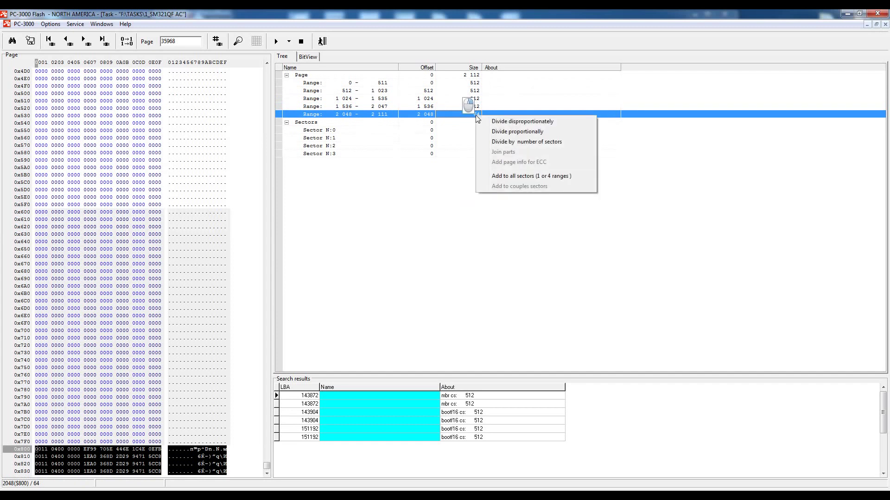
left_click(524, 131)
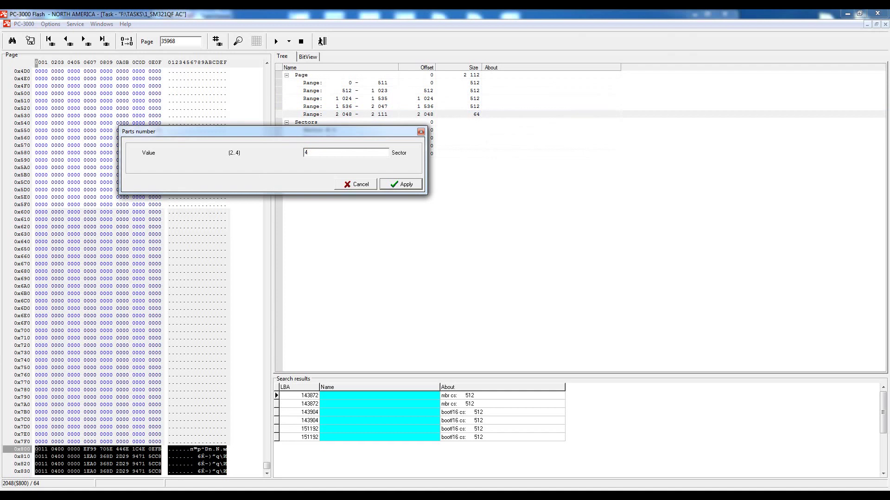
key("Return")
left_click(463, 276)
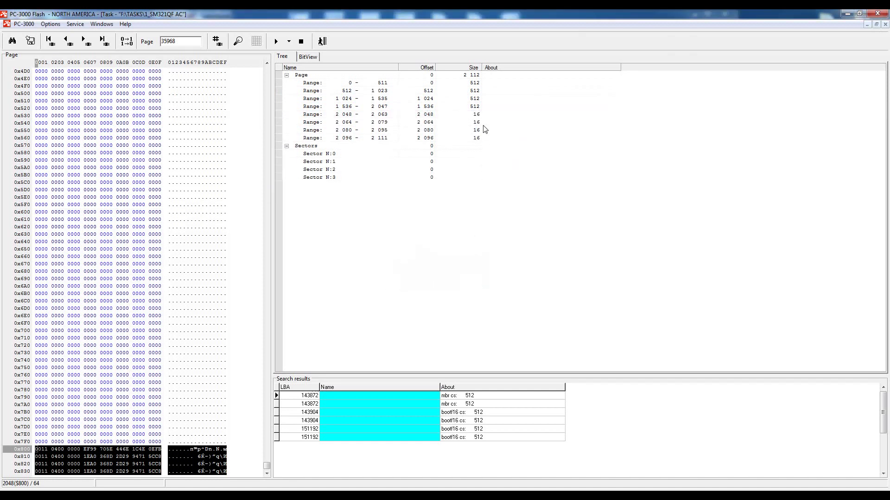
left_click(482, 115)
left_click(482, 123)
left_click(481, 131)
left_click(481, 137)
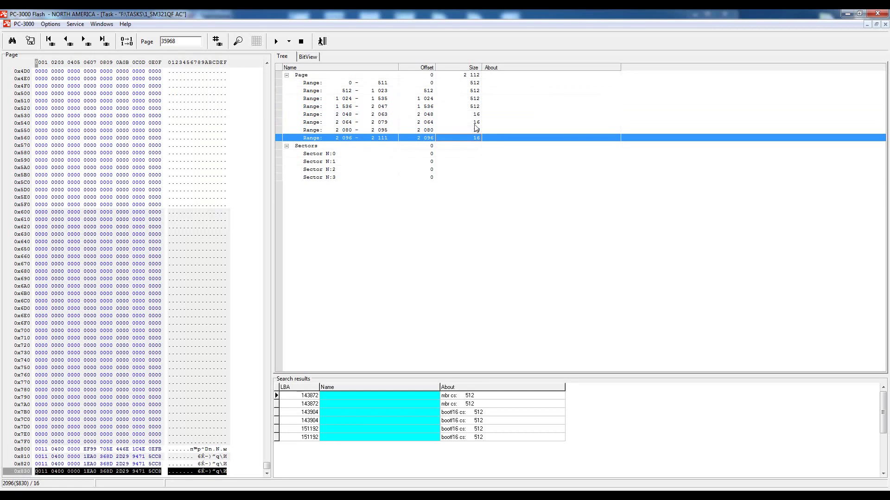
Add the four 512-byte page ranges to all sectors and check sectors N:0 to N:3
left_click(475, 83)
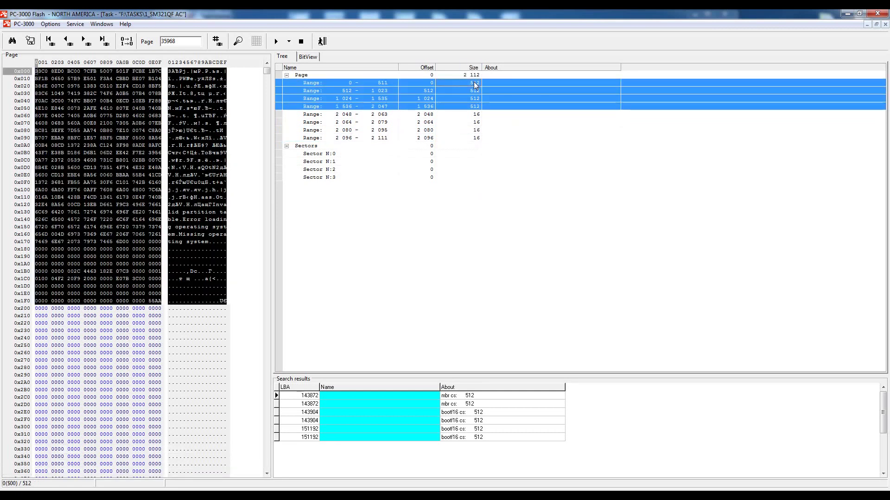
right_click(473, 82)
left_click(529, 143)
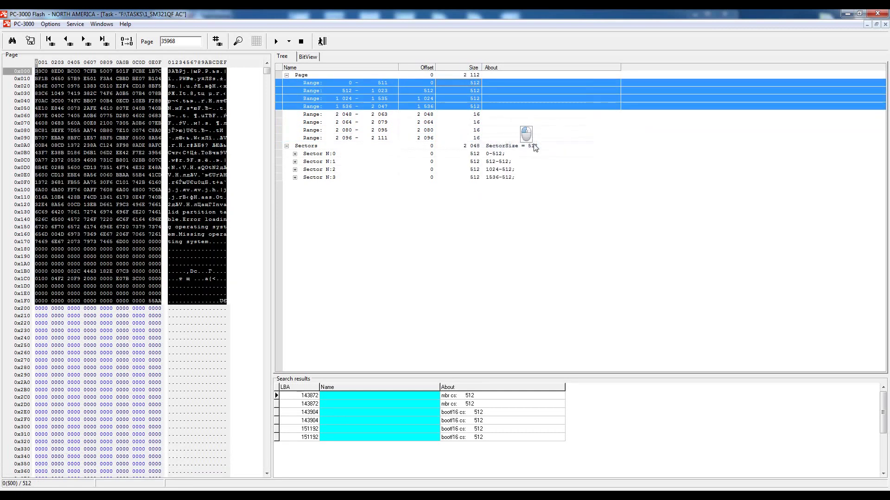
left_click(321, 153)
left_click(322, 161)
left_click(323, 169)
left_click(322, 178)
Add the four 16-byte page ranges to all sectors and inspect the ranges of Sector N:0
left_click(475, 116)
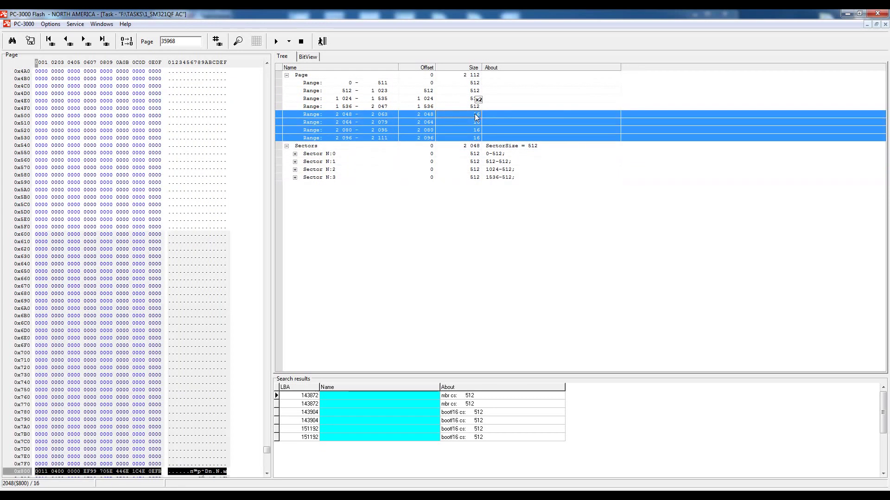
right_click(481, 122)
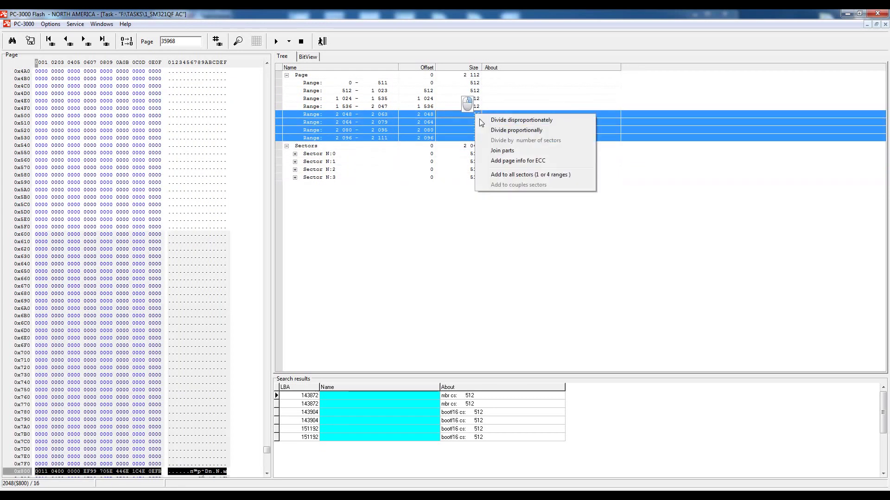
left_click(582, 179)
left_click(296, 154)
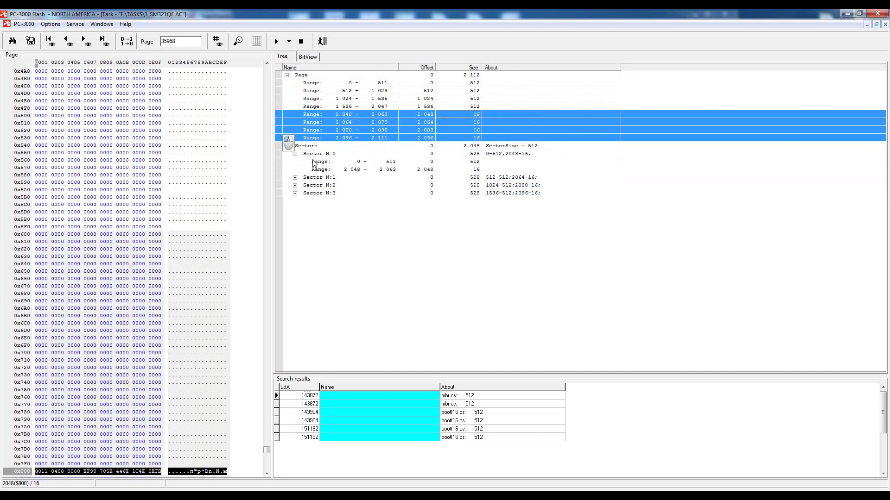
left_click(342, 169)
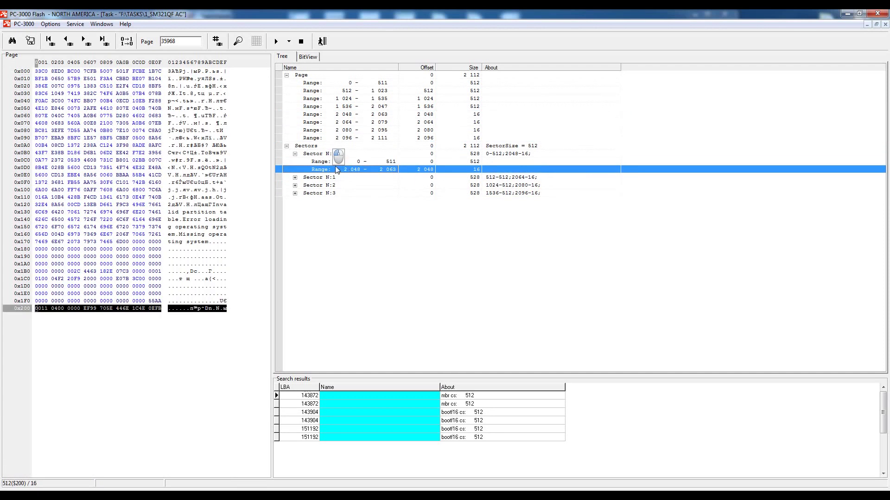
left_click(286, 146)
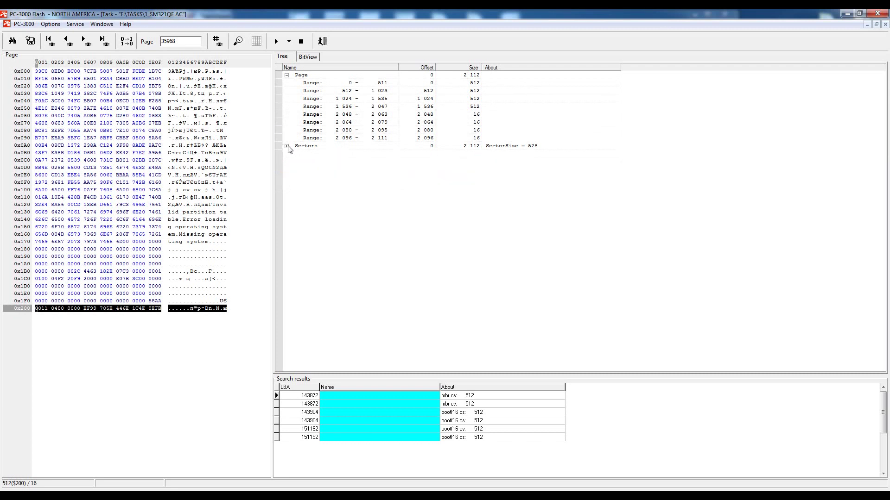
Apply the defined page and sector layout, and leave the page designer
left_click(289, 41)
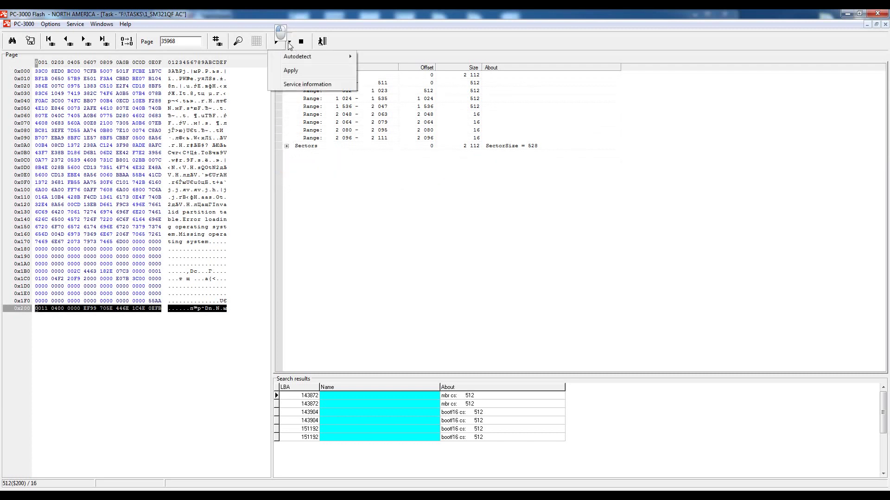
left_click(298, 74)
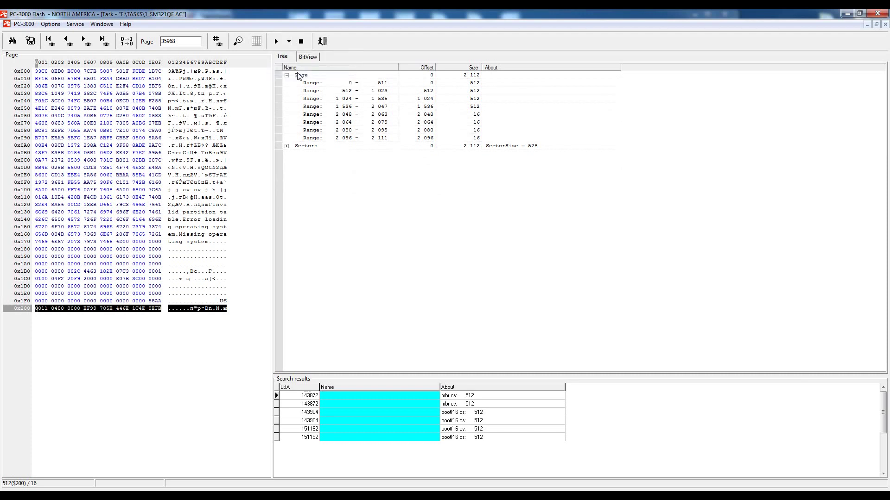
left_click(322, 42)
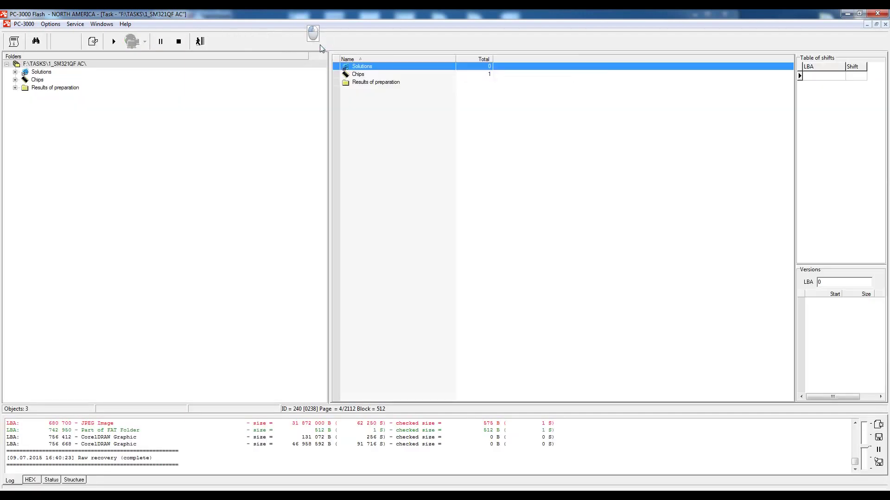
Run raw recovery on the Page transformation element of the transformation graph, check the found file categories, and stop the scan
left_click(15, 88)
left_click(41, 95)
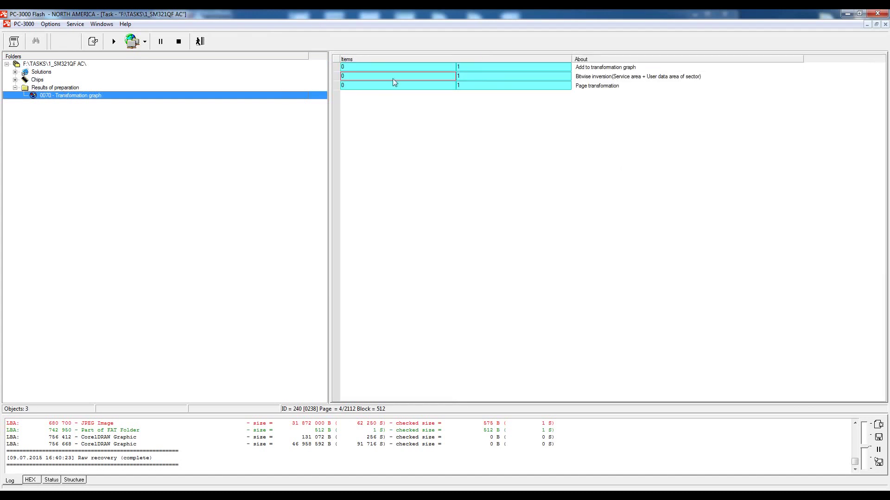
left_click(396, 85)
right_click(396, 84)
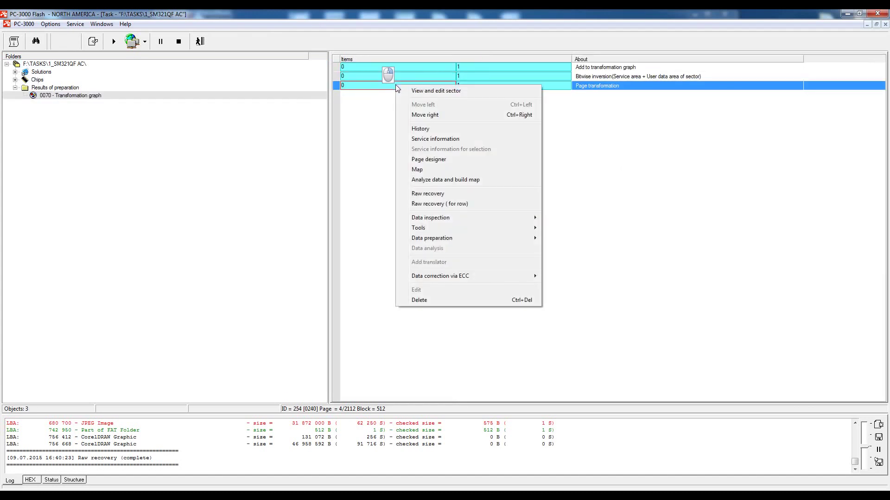
left_click(427, 194)
left_click(13, 43)
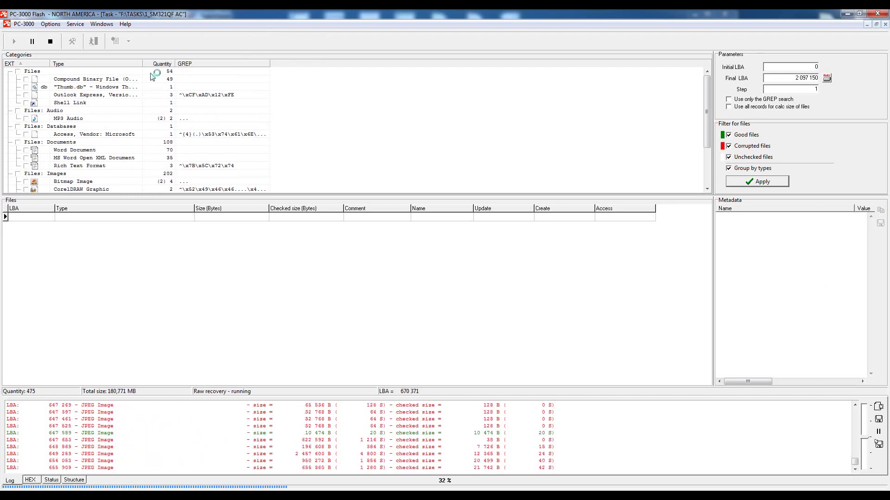
left_click_drag(708, 85, 709, 115)
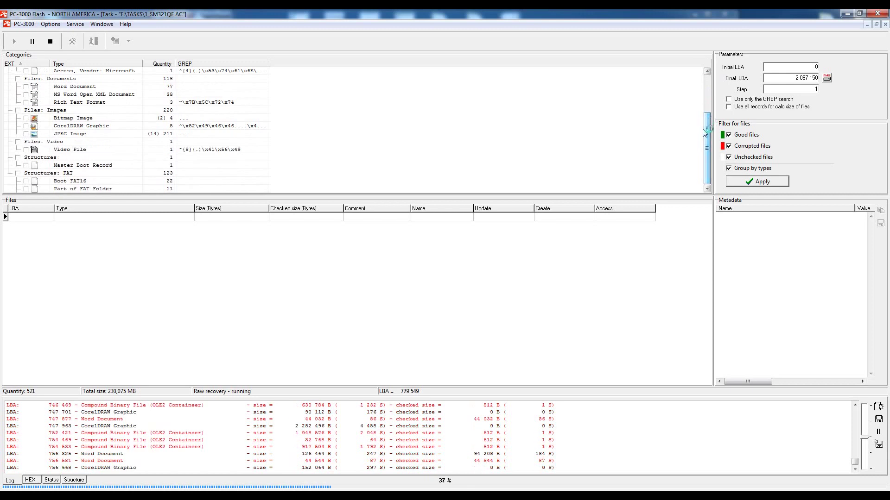
left_click(51, 44)
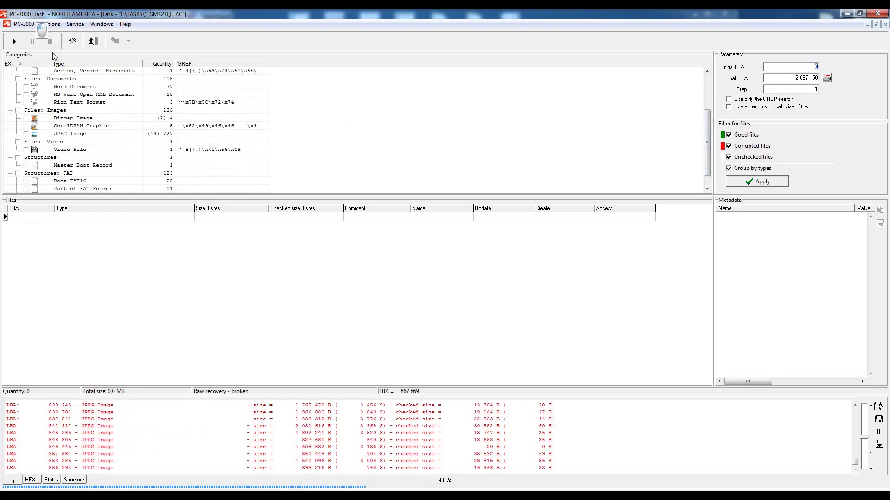
List the JPEG images by descending checked size and view the photos at LBA 510 565 and 126 309
left_click(65, 134)
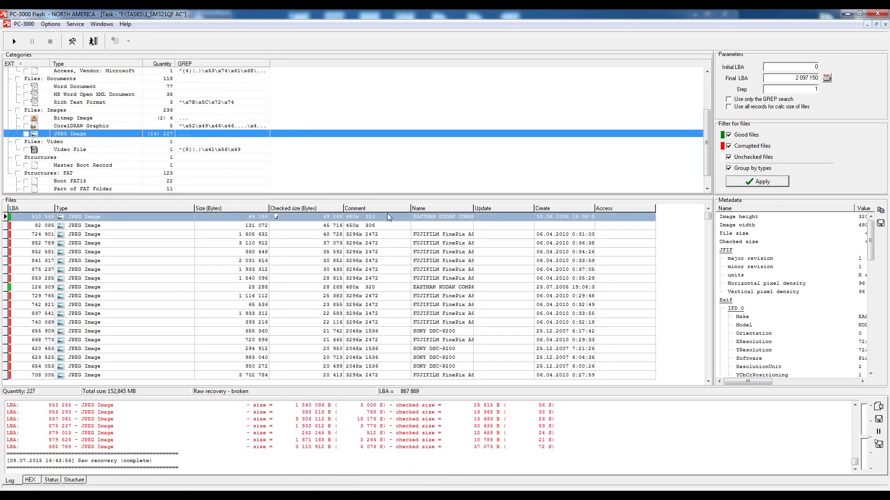
left_click(300, 209)
left_click(299, 209)
right_click(285, 218)
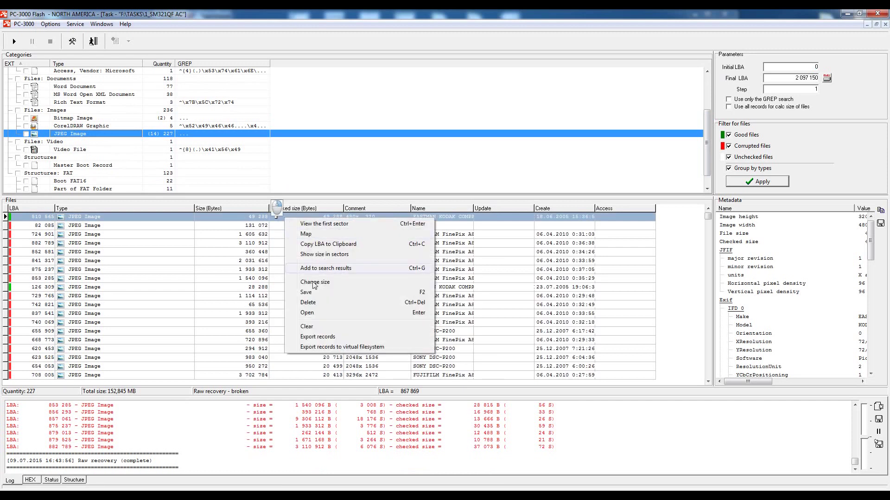
left_click(313, 315)
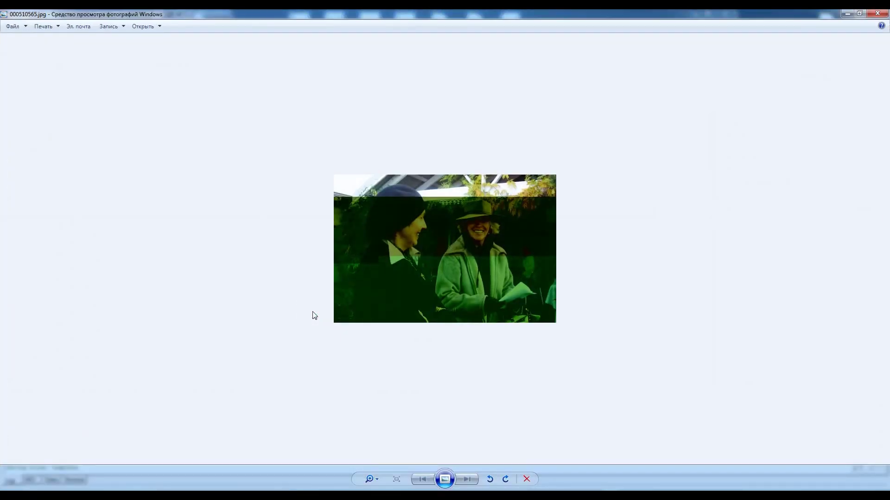
left_click(877, 14)
right_click(106, 287)
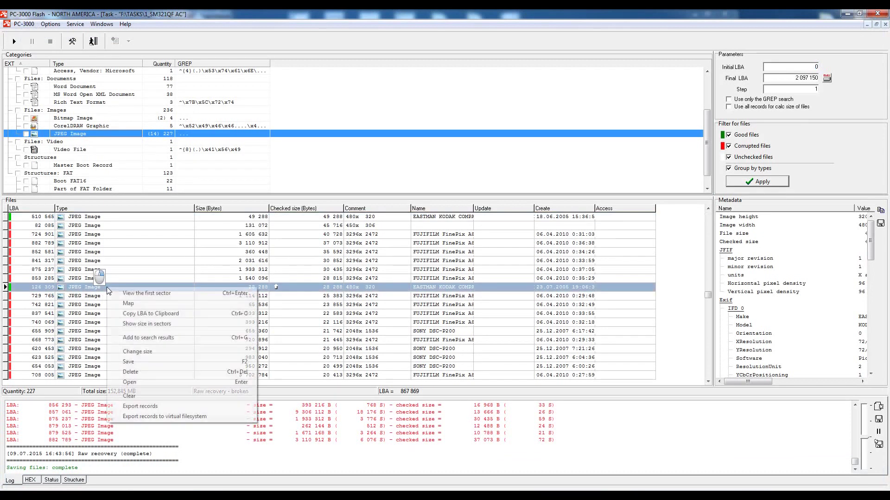
left_click(134, 383)
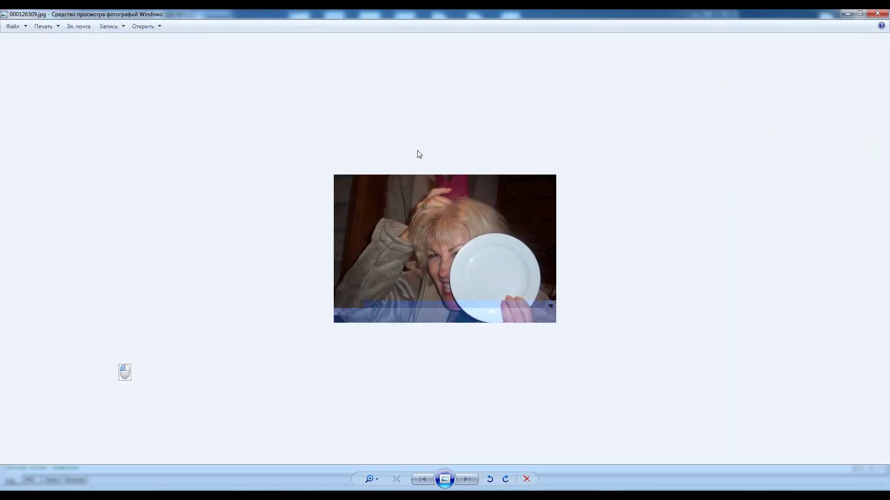
left_click(877, 14)
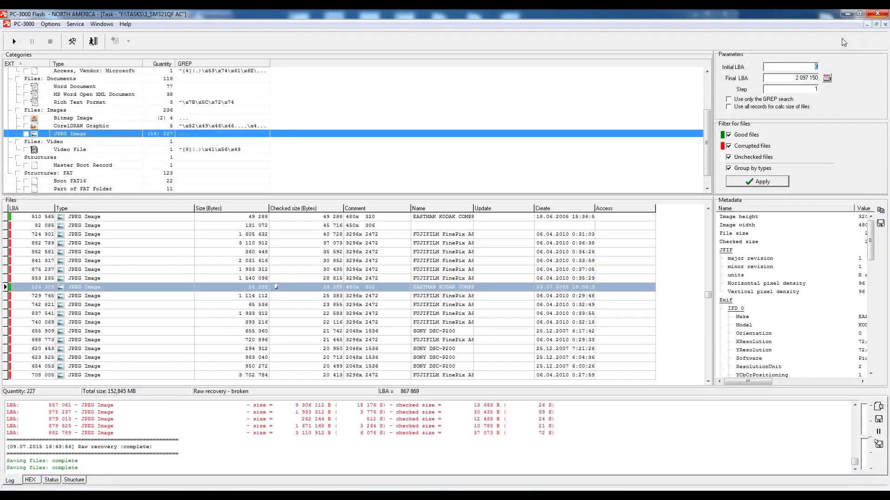
Leave raw recovery, run ECC autodetection on the Page transformation element, execute the correction, and raise the log detail level
left_click(93, 41)
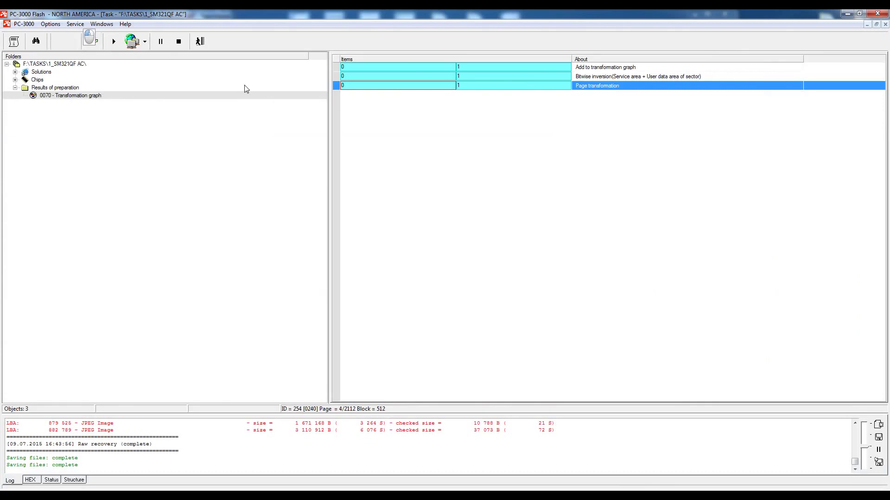
right_click(384, 88)
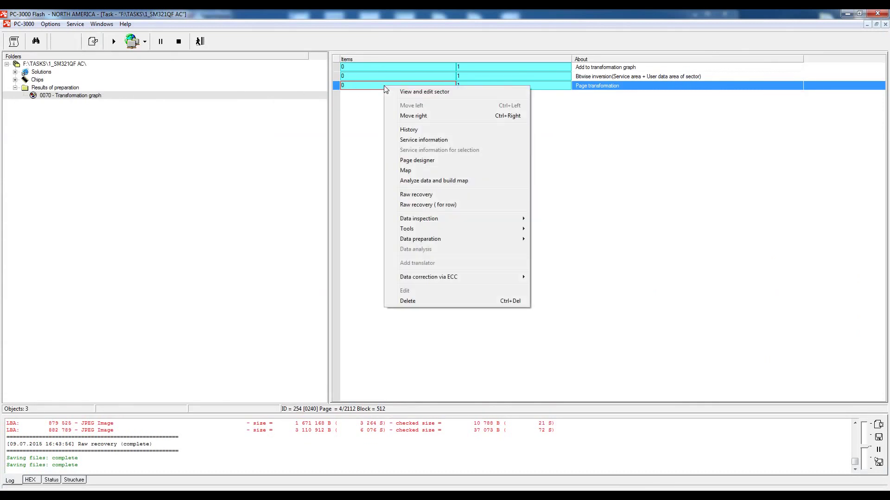
left_click(493, 277)
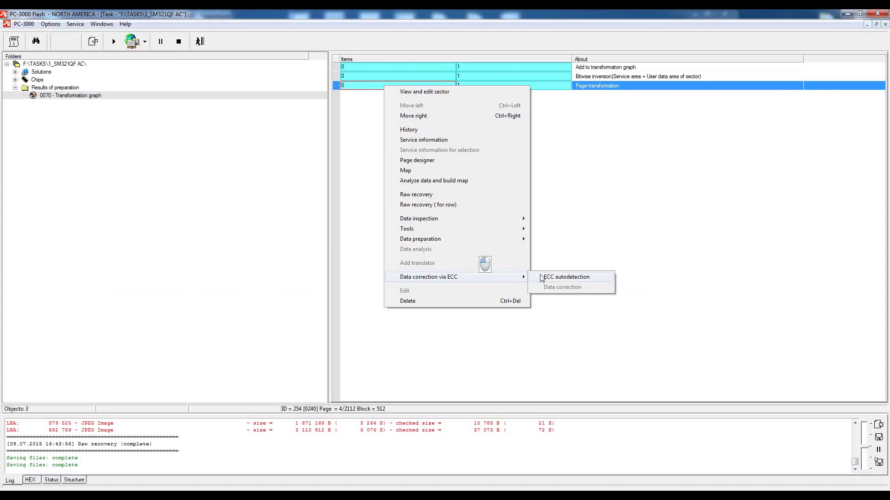
left_click(603, 280)
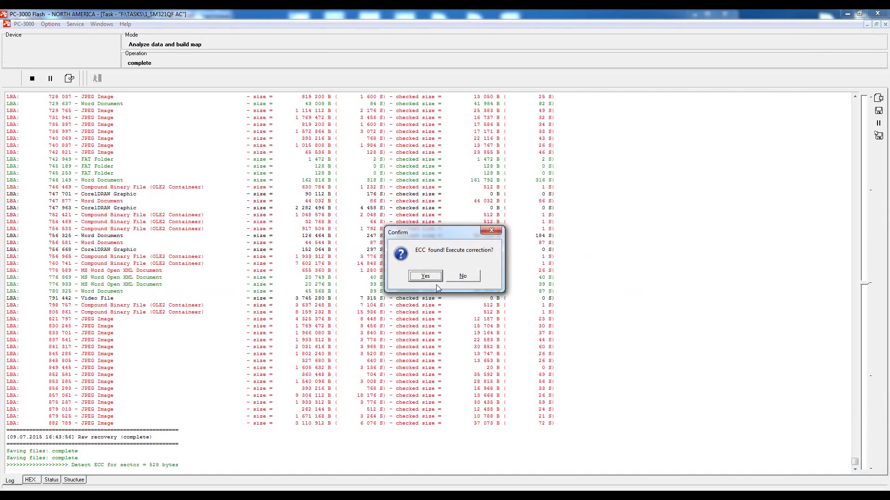
left_click(436, 277)
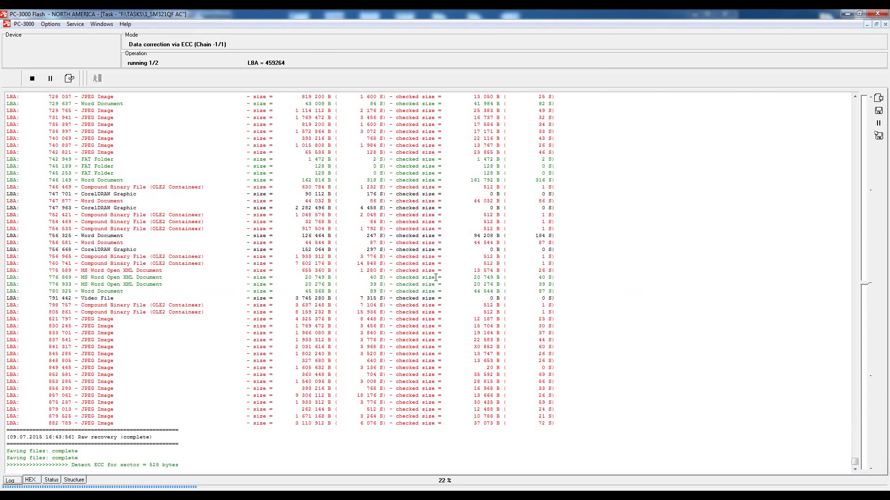
left_click_drag(867, 287, 869, 100)
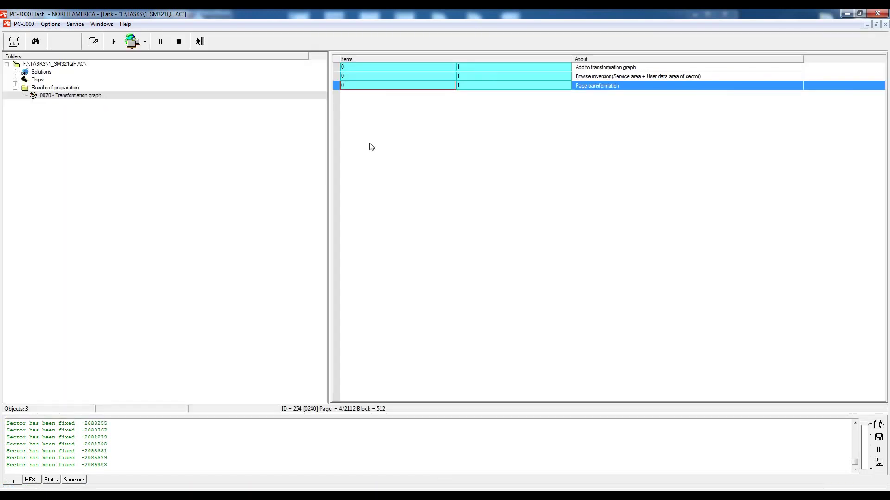
Reopen raw recovery for the Page transformation element and view the JPEGs at LBA 510 565 and 126 309 again
right_click(380, 89)
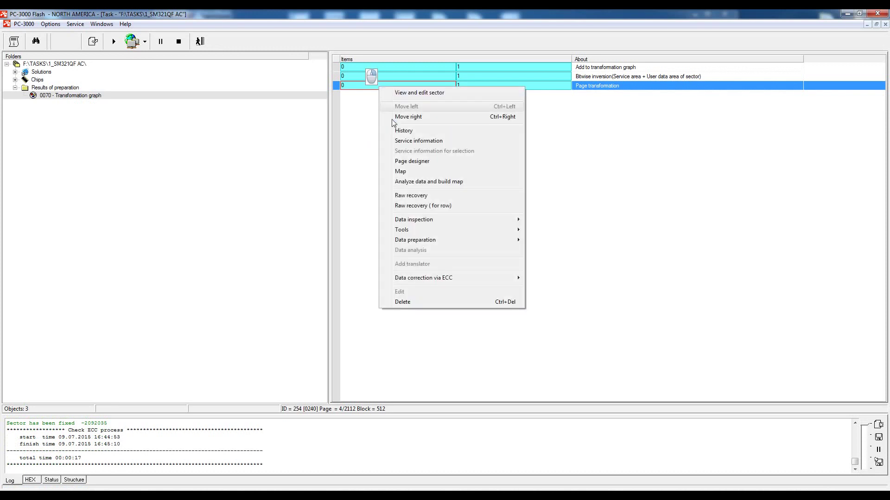
left_click(408, 197)
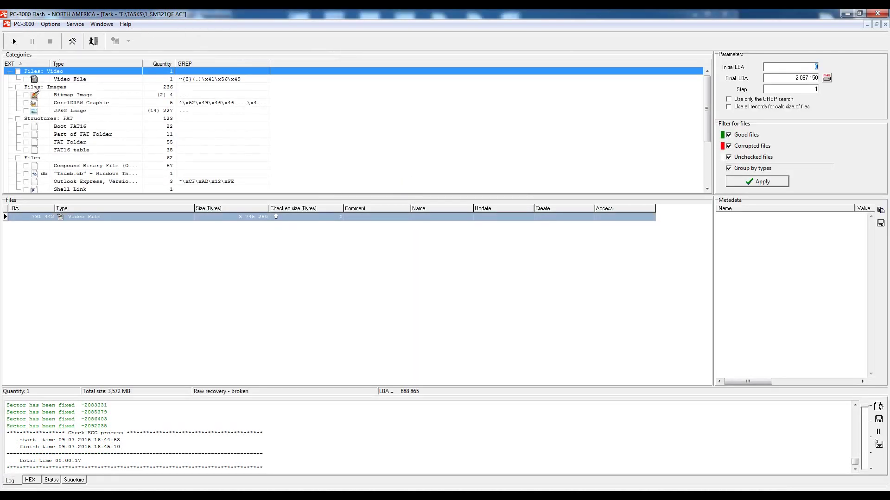
left_click(51, 111)
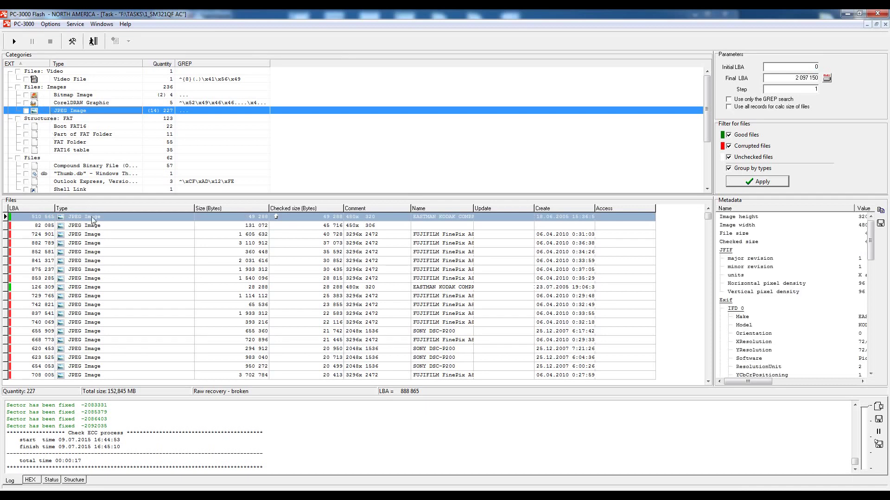
right_click(91, 217)
left_click(122, 314)
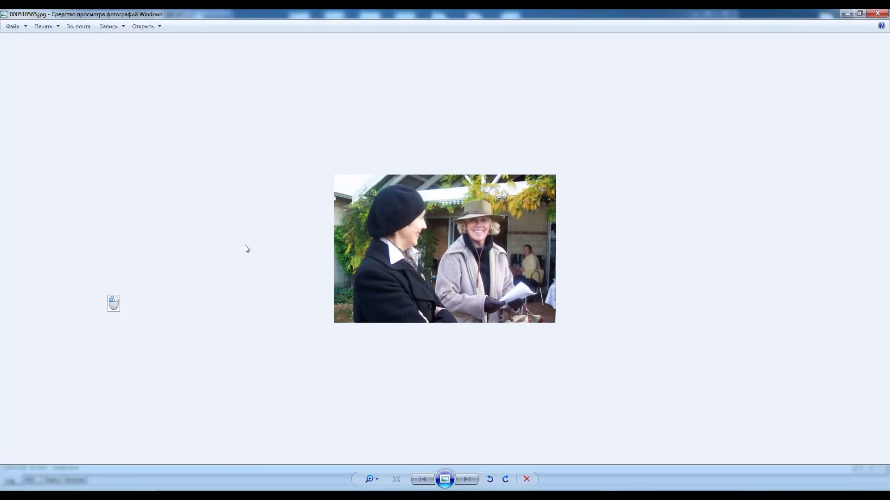
left_click(873, 14)
right_click(89, 288)
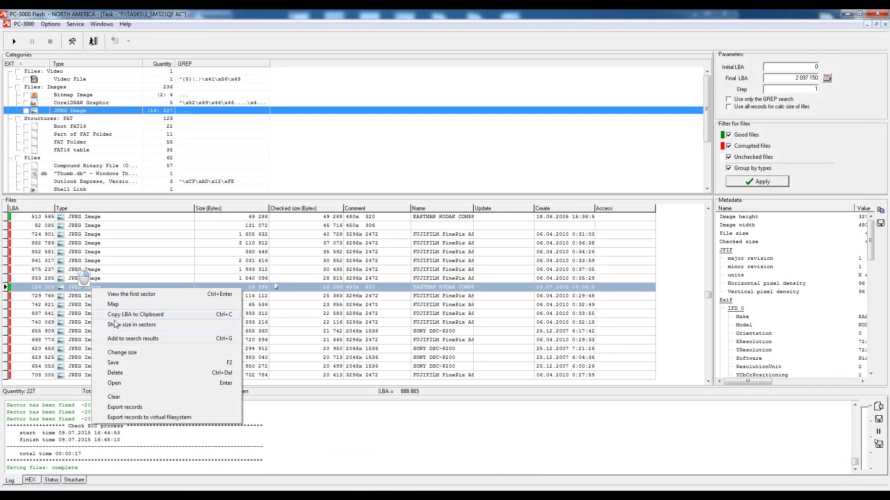
left_click(129, 388)
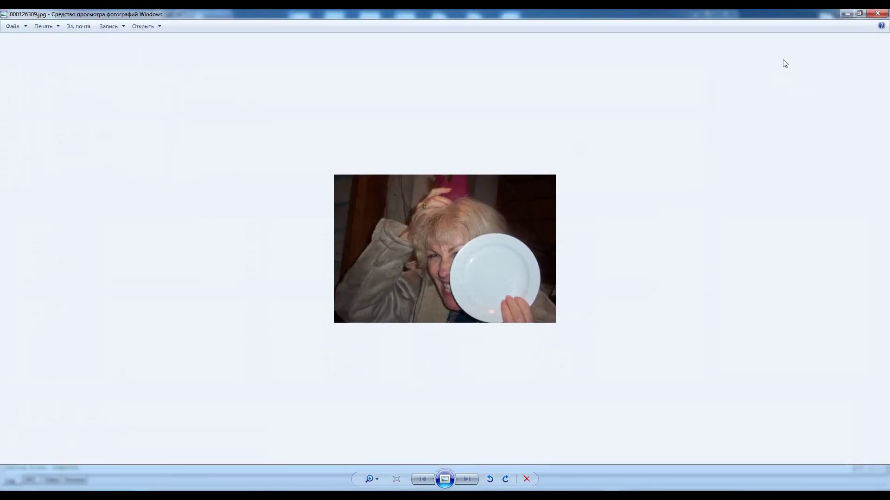
left_click(877, 14)
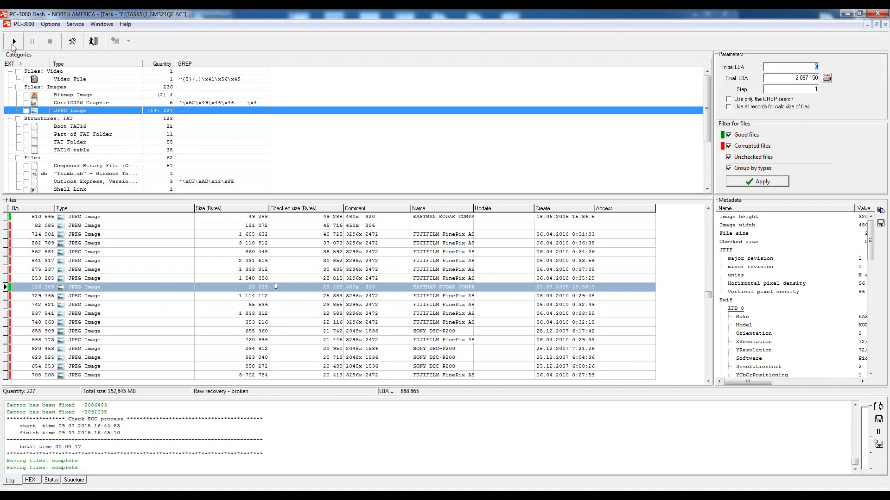
Rerun raw recovery on the ECC-corrected data and stop the scan partway
left_click(10, 43)
left_click(444, 277)
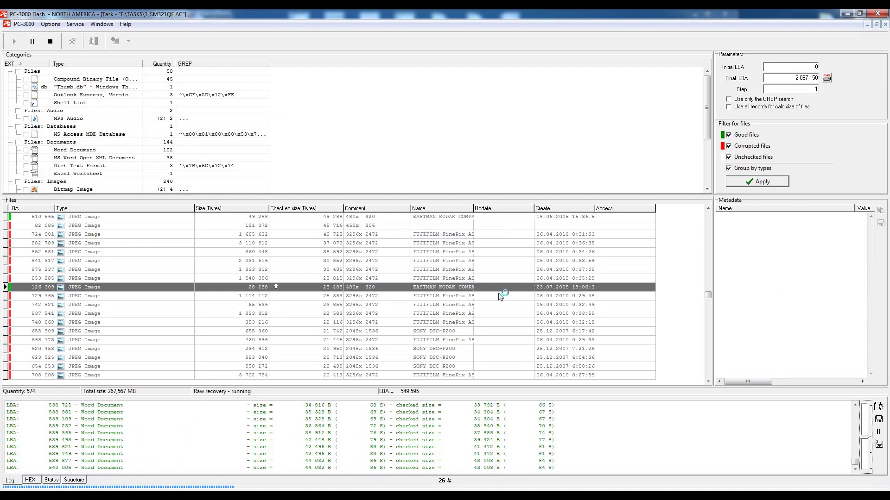
left_click(50, 41)
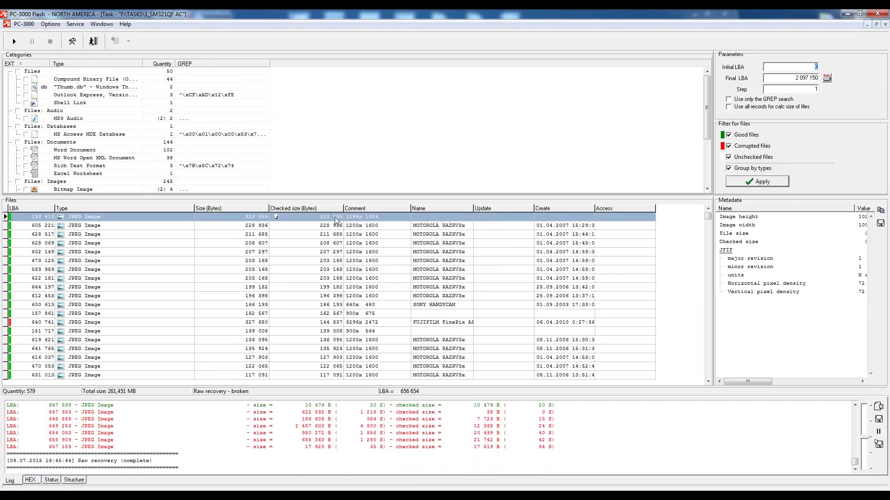
View the JPEG image with the largest checked size in the new raw recovery results
right_click(334, 218)
left_click(371, 312)
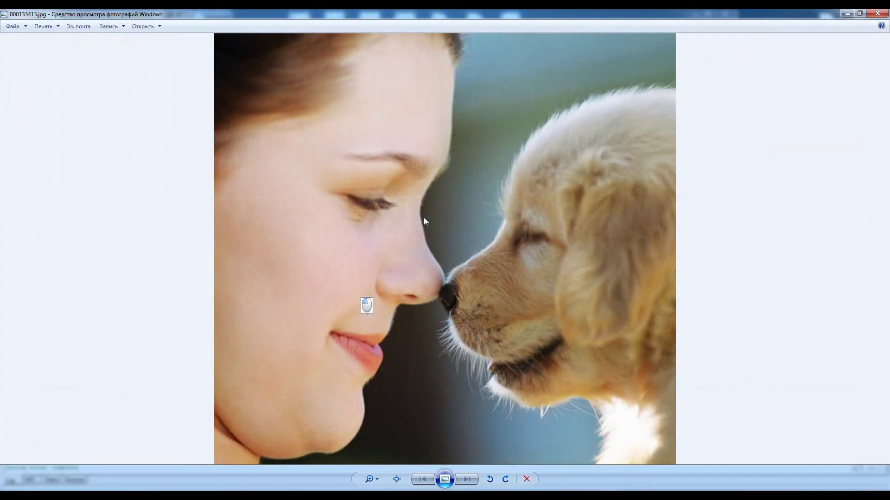
left_click(880, 14)
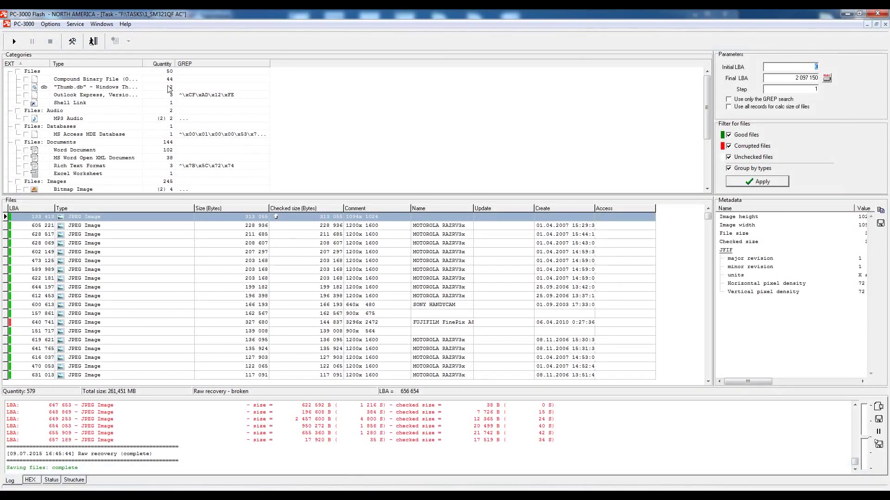
Leave raw recovery and delete the Page transformation row from the transformation graph
left_click(93, 41)
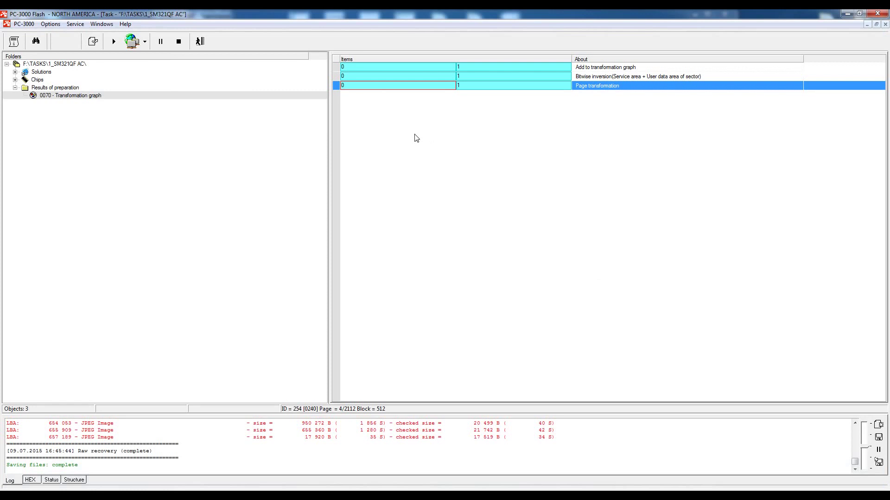
right_click(426, 91)
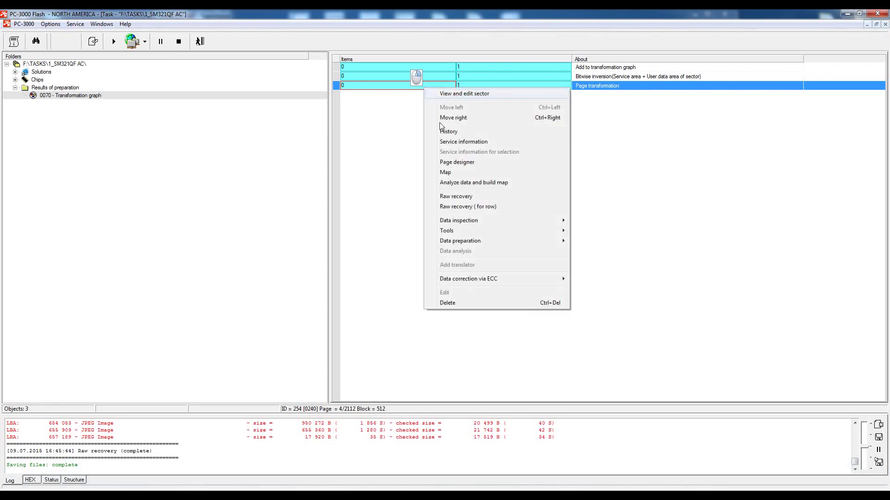
left_click(458, 307)
left_click(444, 288)
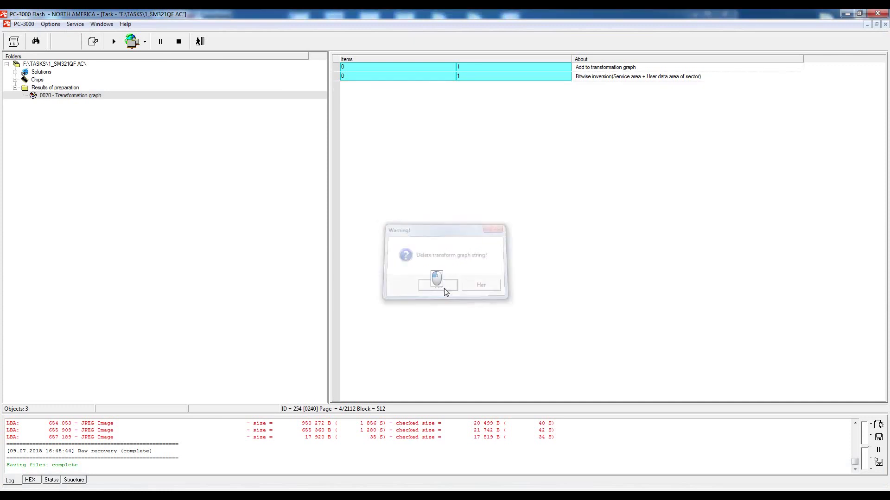
Open the page designer for the Bitwise inversion element and clear the Page ranges and the Sectors definitions
right_click(426, 76)
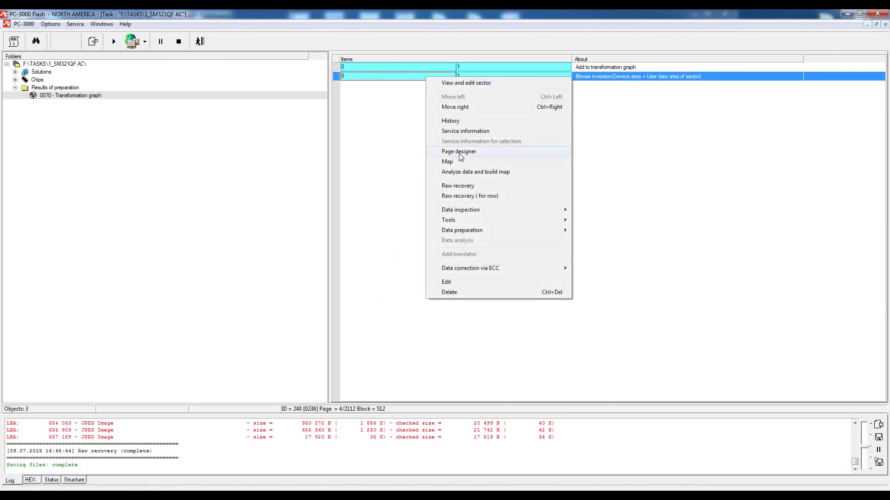
left_click(461, 153)
right_click(303, 74)
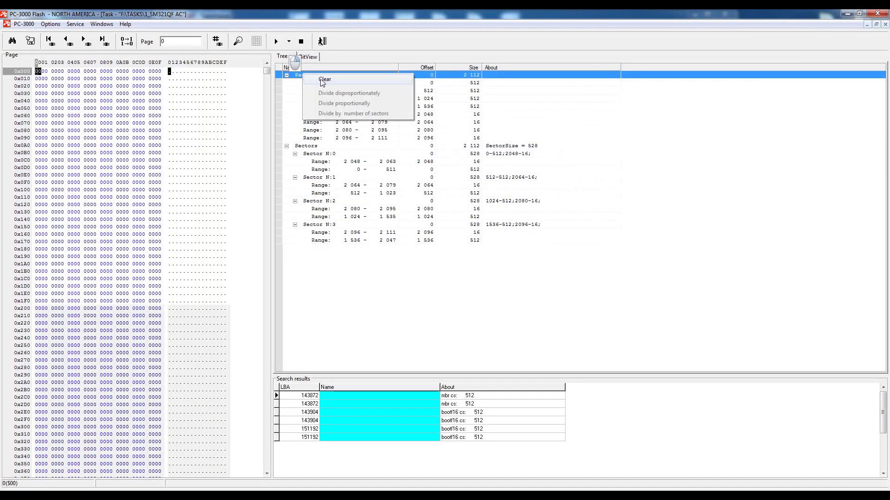
left_click(321, 78)
right_click(305, 83)
left_click(326, 88)
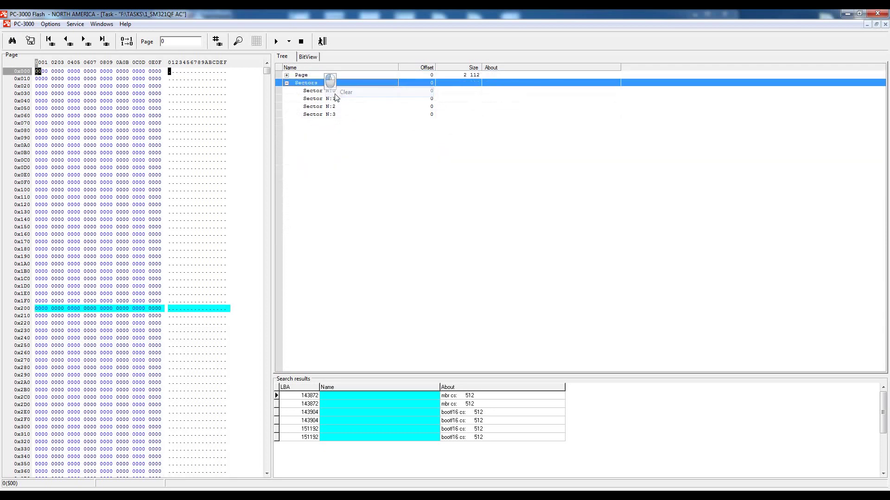
Examine the page of the first mbr search result, selecting the 64 service bytes from 0x800, and leave the page designer
left_click(396, 394)
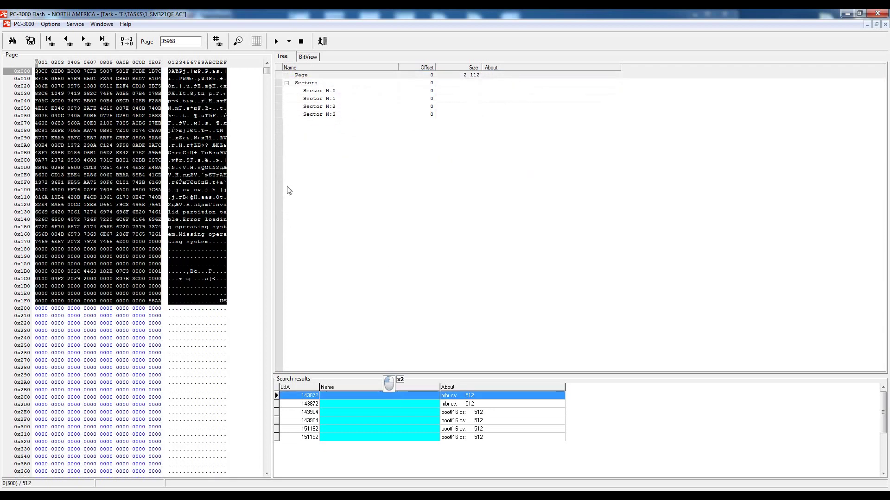
left_click_drag(266, 70, 268, 115)
scroll(268, 116, "down", 12)
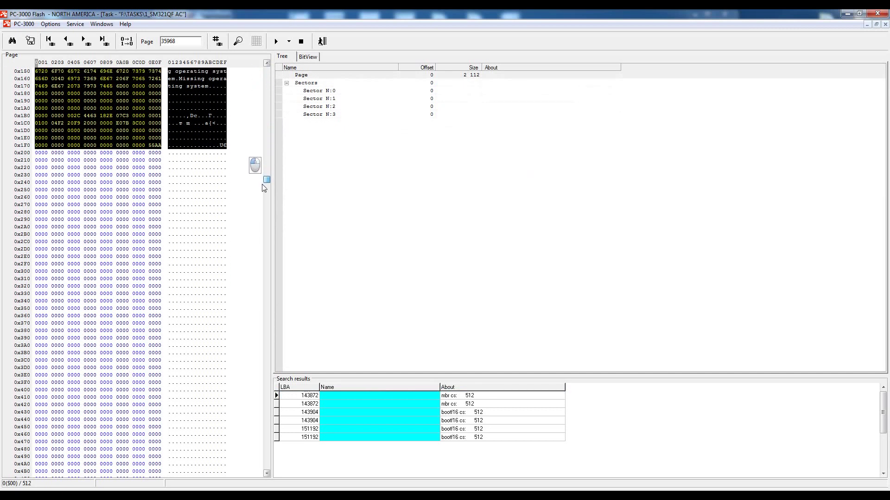
scroll(246, 309, "down", 11)
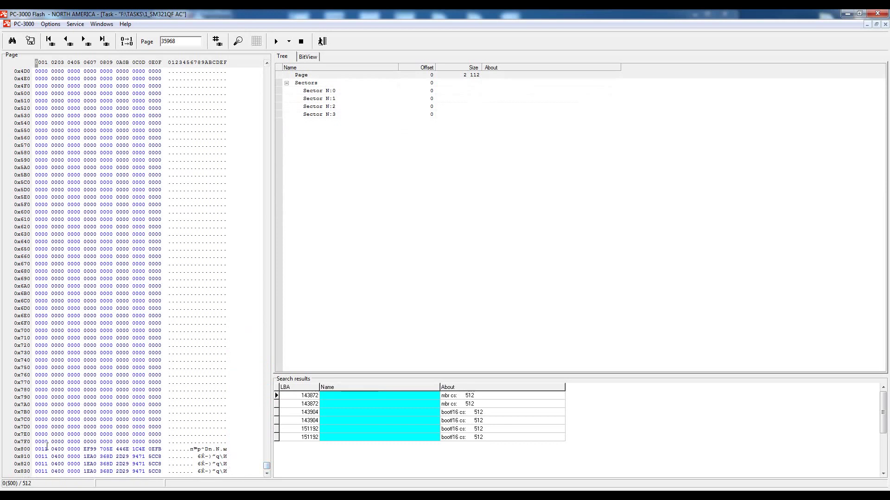
left_click_drag(37, 450, 157, 472)
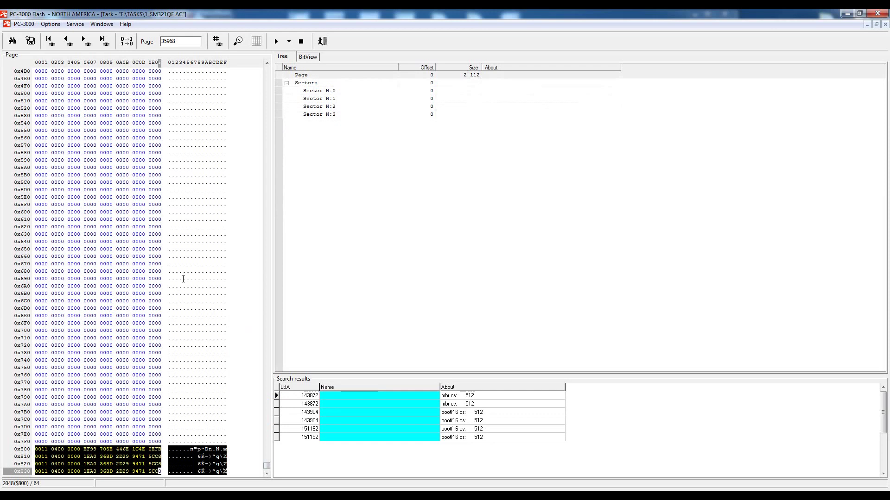
left_click(322, 42)
Add a Page transformation to the Bitwise inversion element using the preset format 512[DA]*4+16[SA]*4
right_click(356, 80)
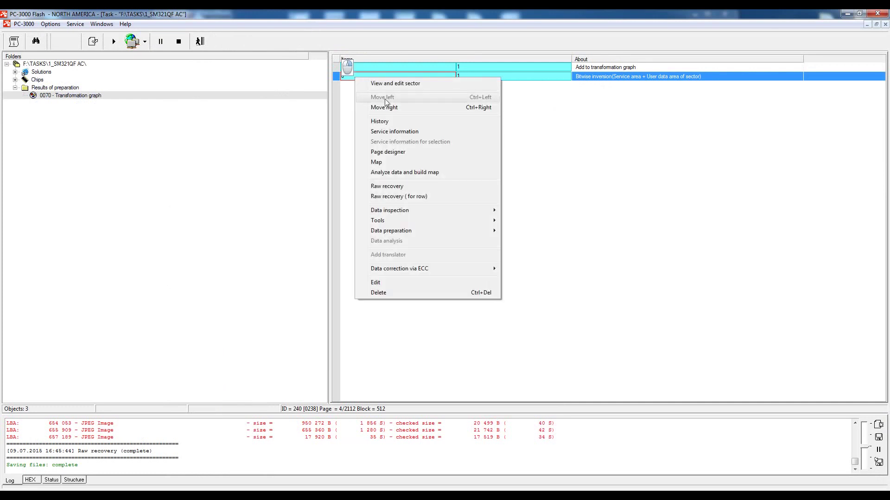
left_click(391, 231)
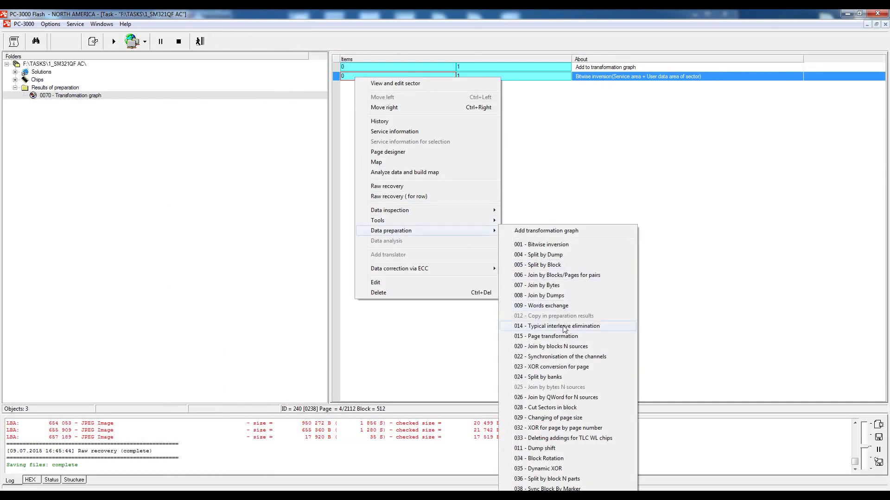
left_click(575, 339)
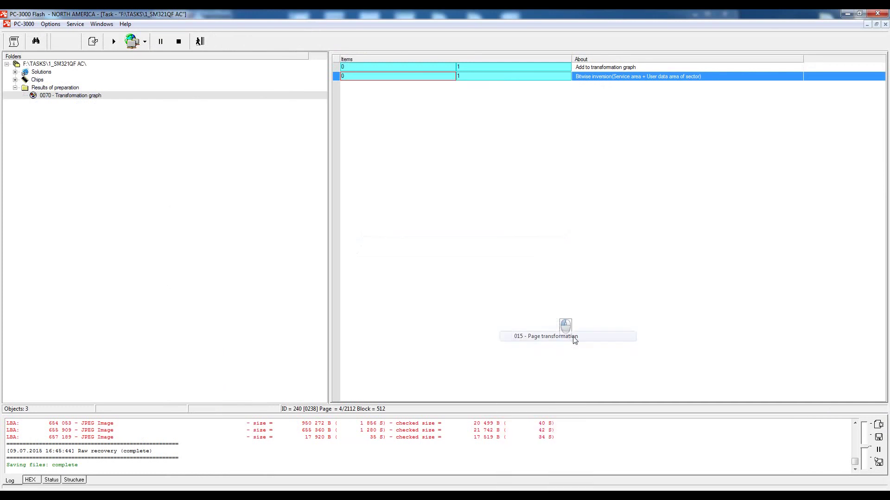
left_click(580, 129)
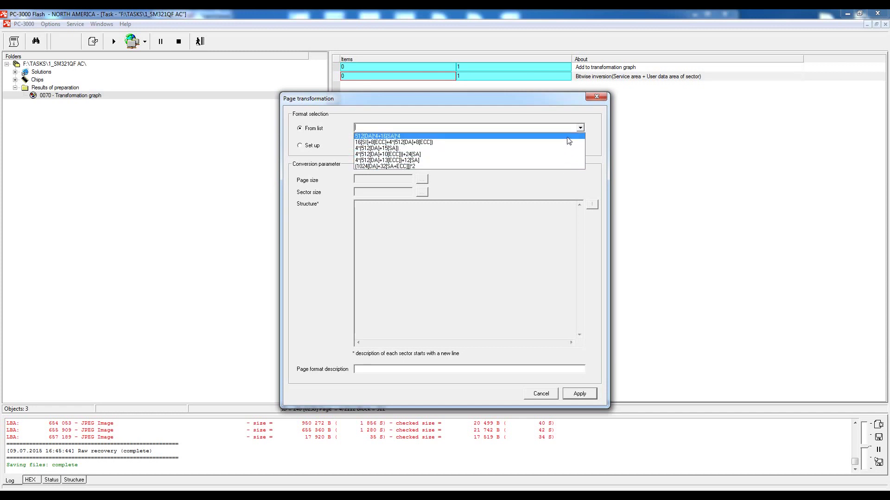
left_click(567, 138)
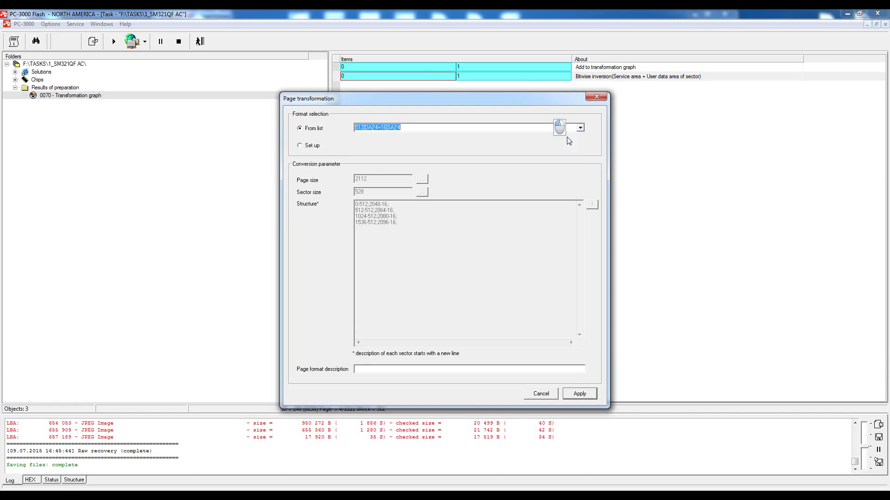
left_click(580, 396)
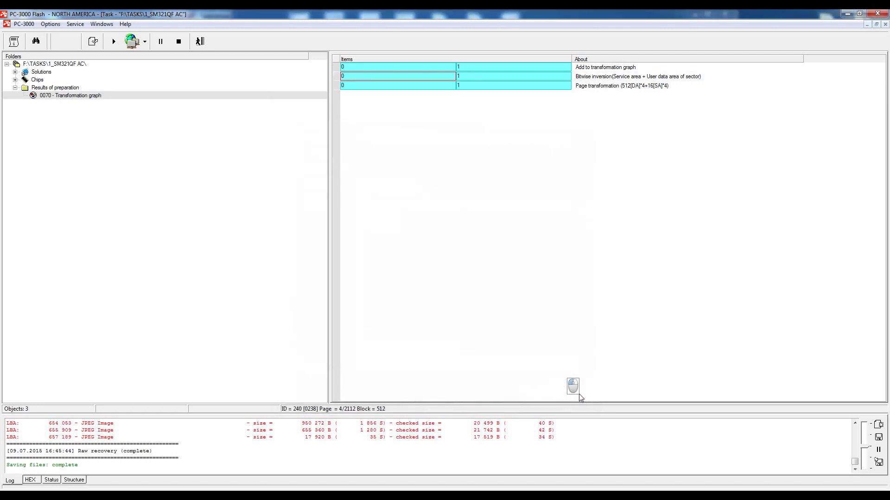
Run ECC detection on the Page transformation element and decline executing the correction
right_click(421, 85)
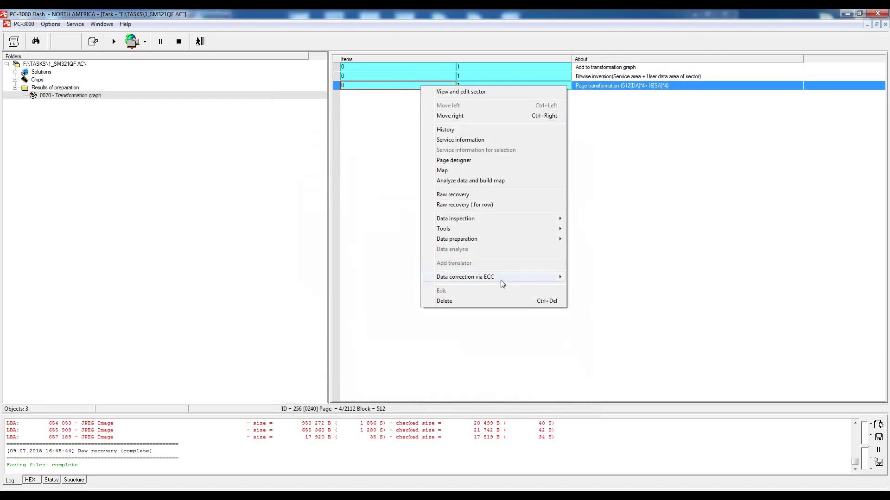
left_click(502, 282)
left_click(597, 279)
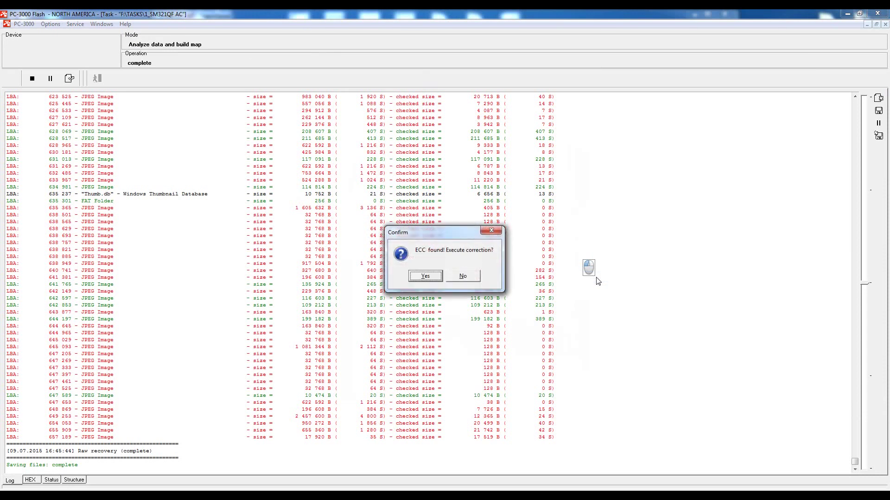
left_click(468, 277)
left_click(462, 278)
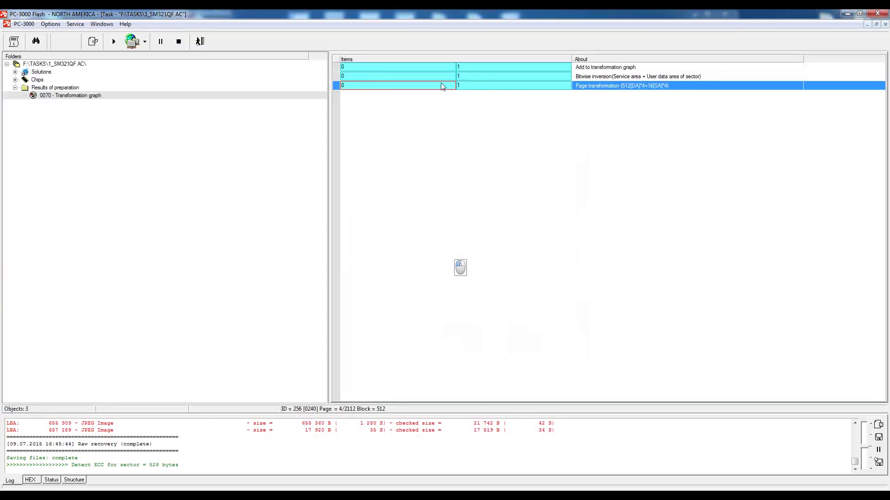
Run raw recovery on the Page transformation element and stop the scan partway
right_click(437, 85)
left_click(475, 193)
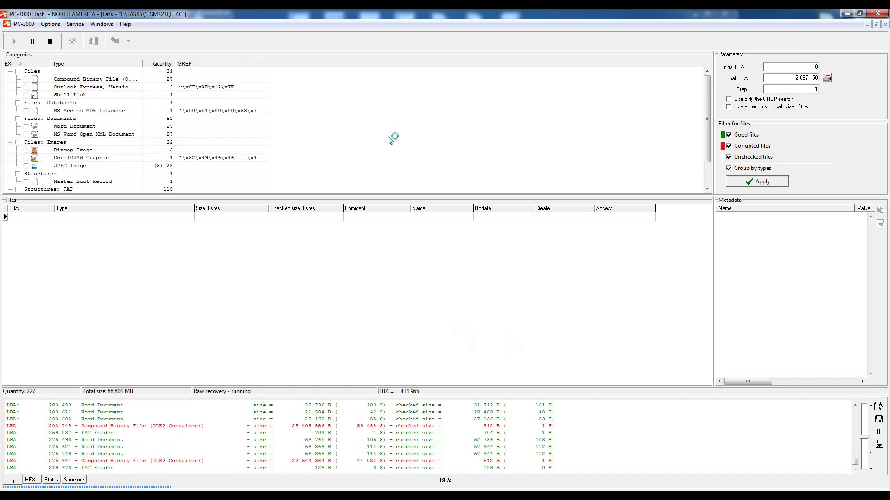
left_click(52, 45)
View the JPEG image with the largest checked size in the raw recovery results and leave raw recovery
left_click(98, 152)
scroll(98, 155, "down", 3)
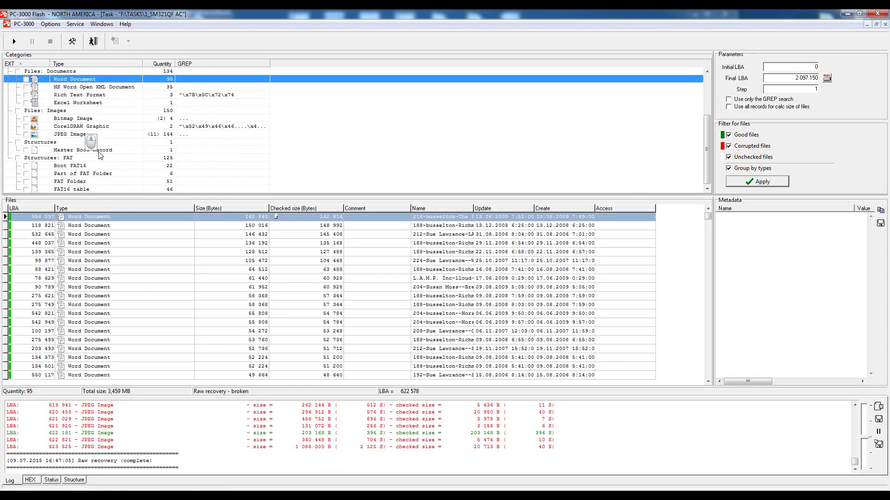
left_click(73, 134)
right_click(335, 216)
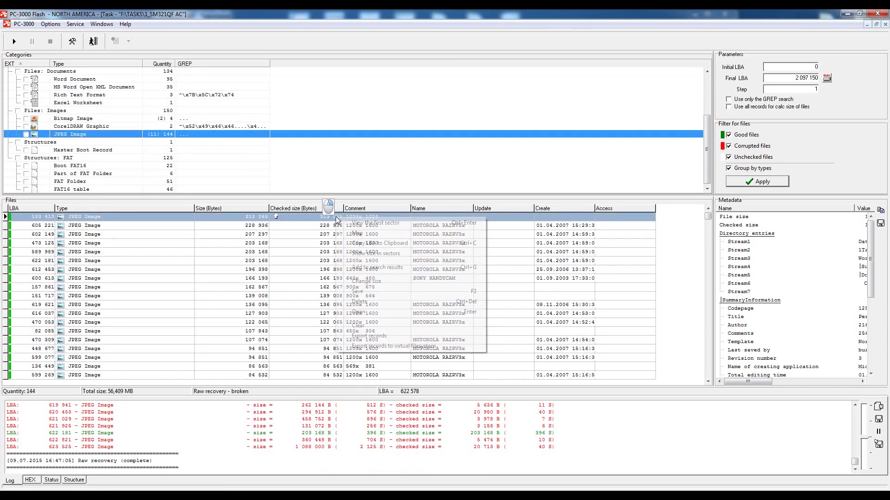
left_click(357, 320)
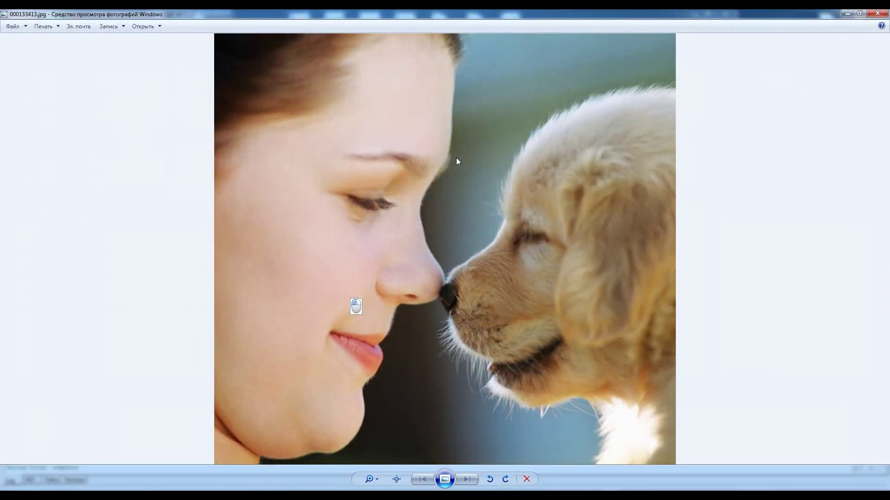
left_click(883, 14)
left_click(86, 40)
left_click(479, 157)
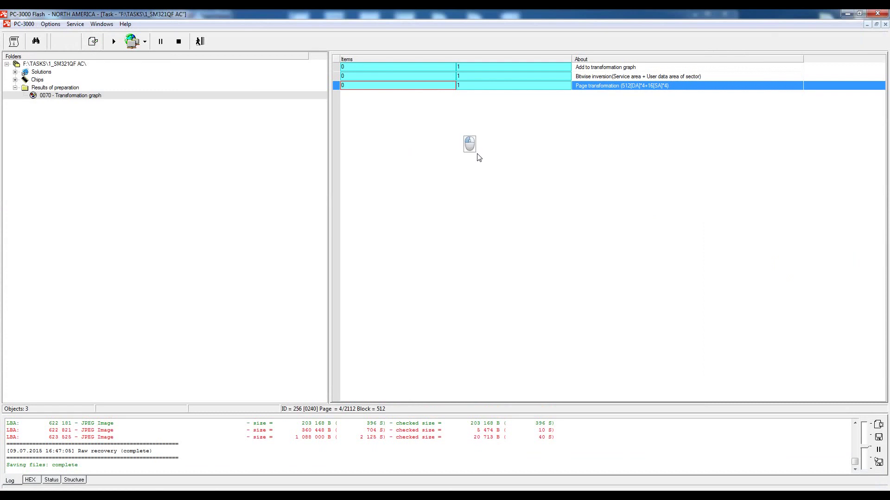